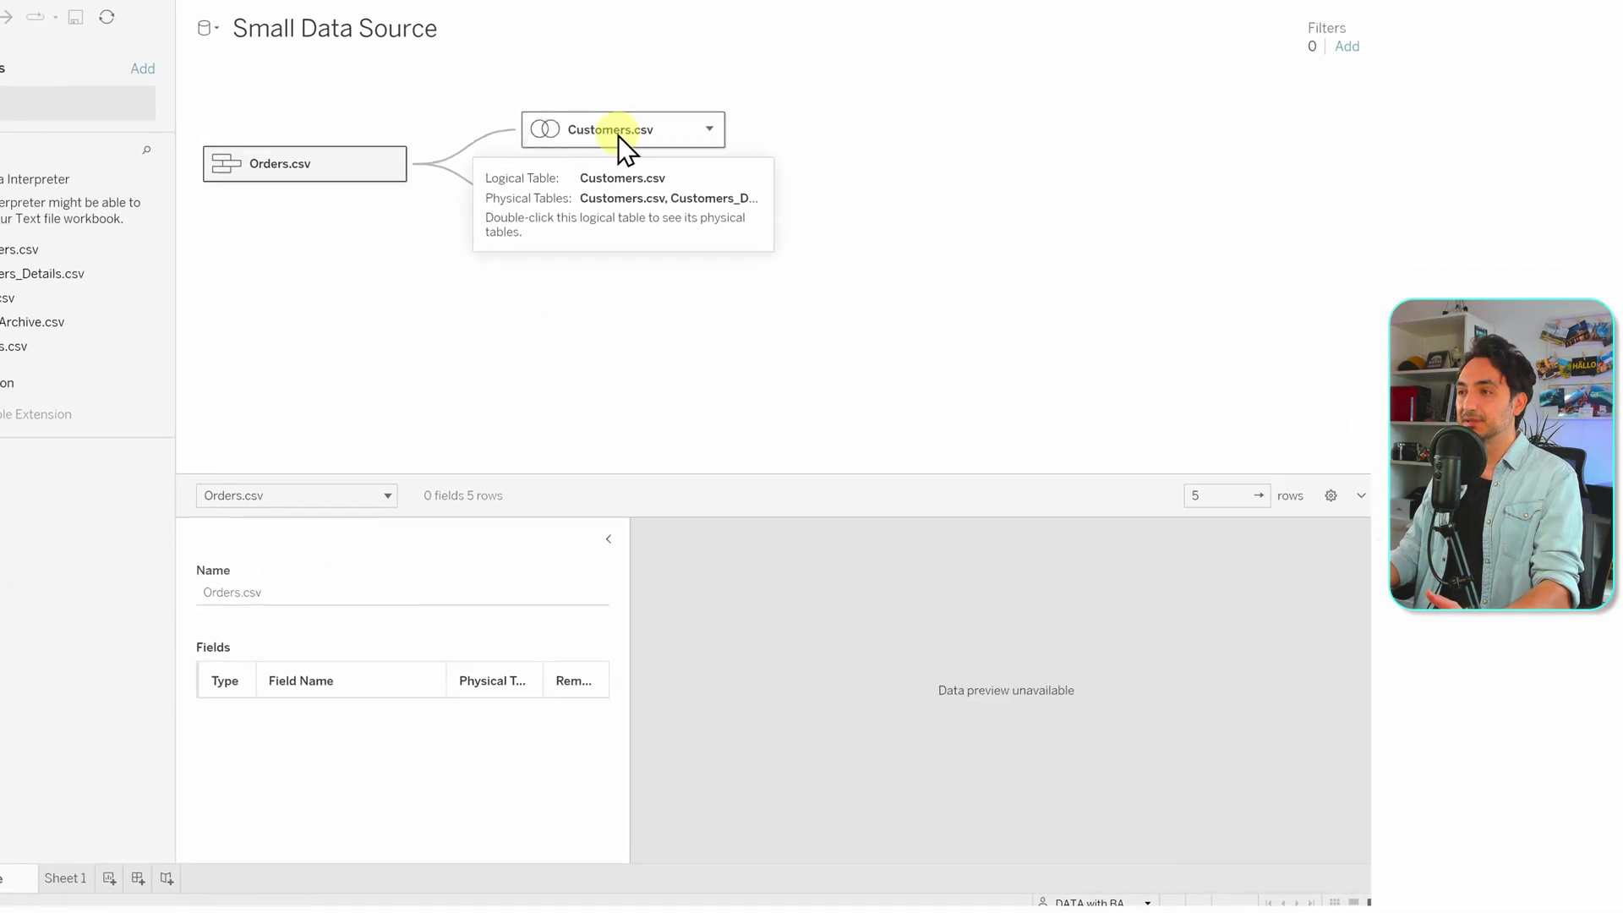
# Preview Customers.csv and bring up the Number (whole) data type menu for the Postal Code column
pyautogui.click(617, 135)
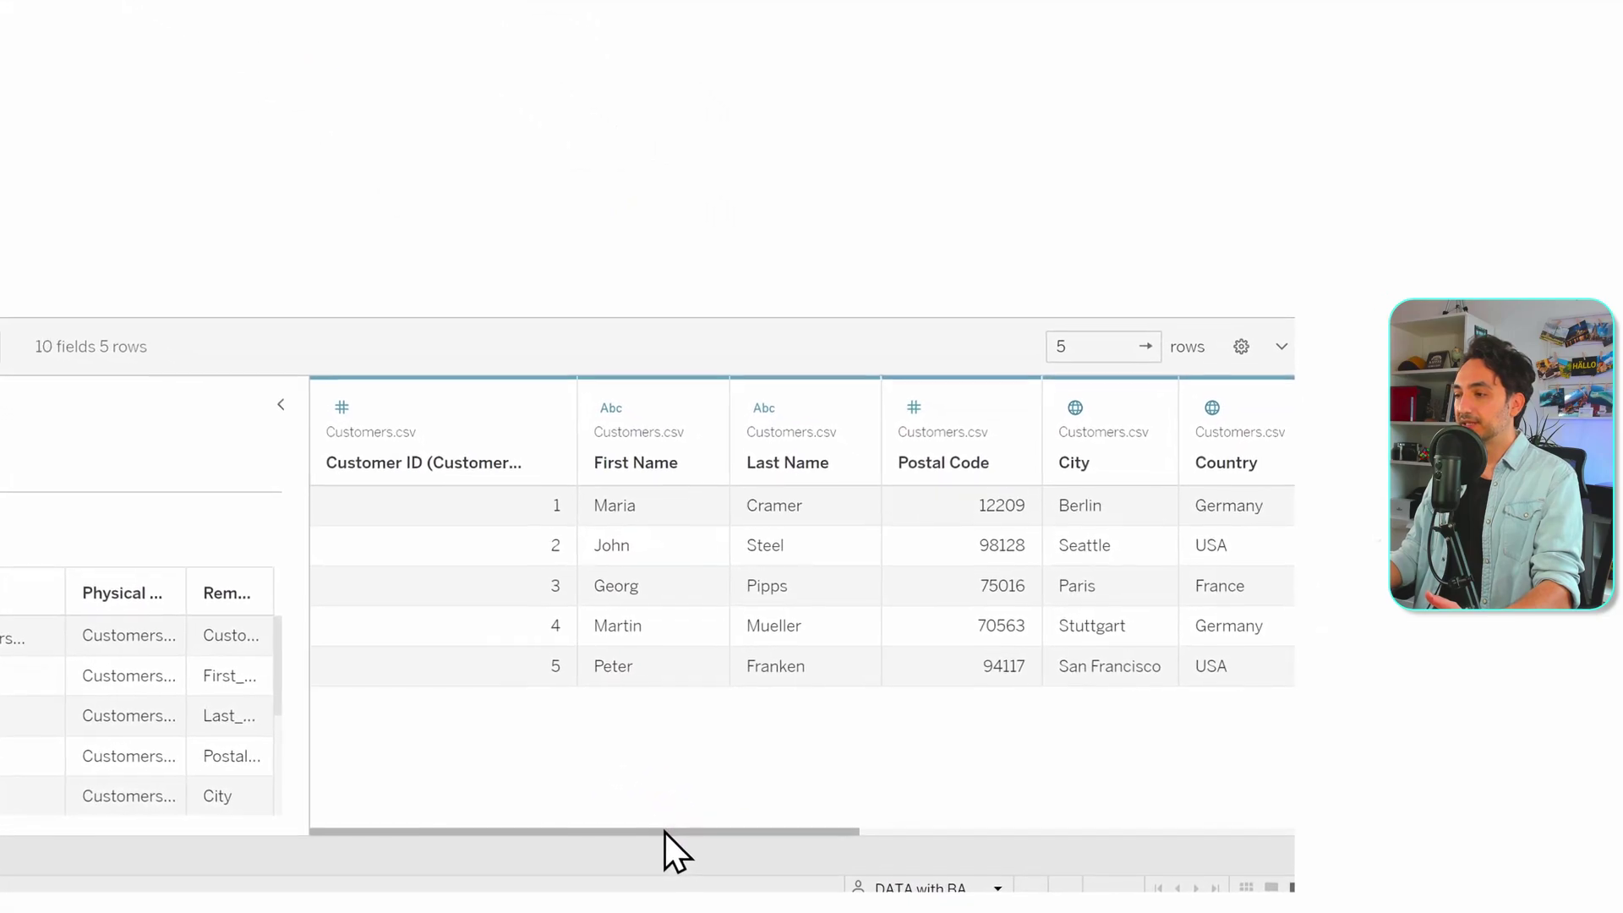
pyautogui.moveTo(664, 832); pyautogui.dragTo(923, 840)
pyautogui.moveTo(930, 904); pyautogui.dragTo(931, 902)
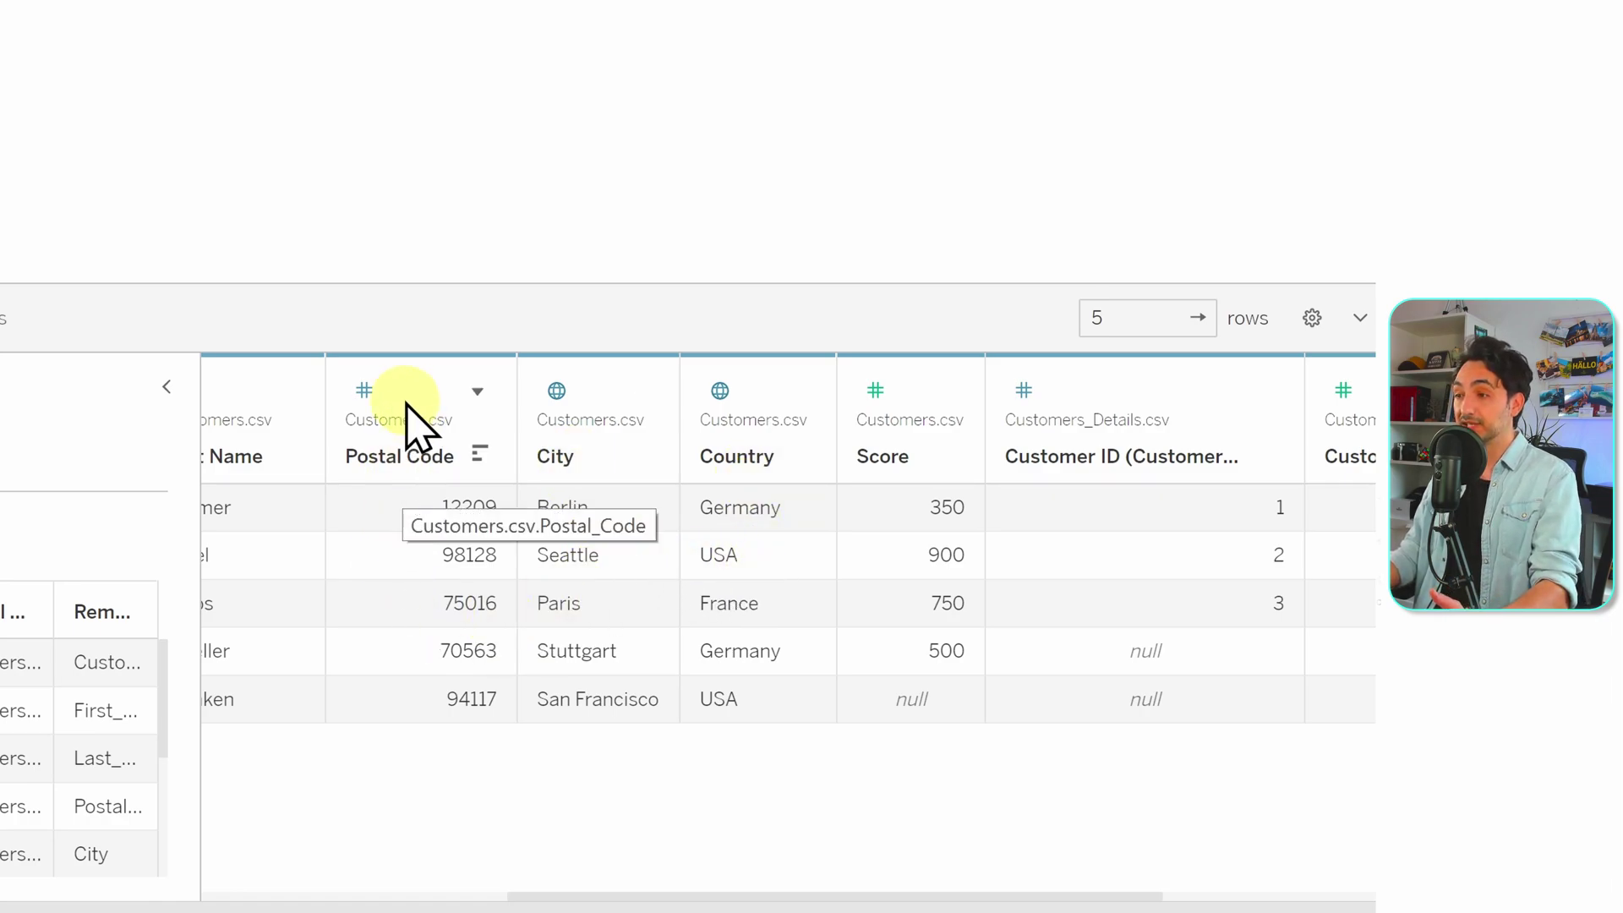
pyautogui.click(364, 391)
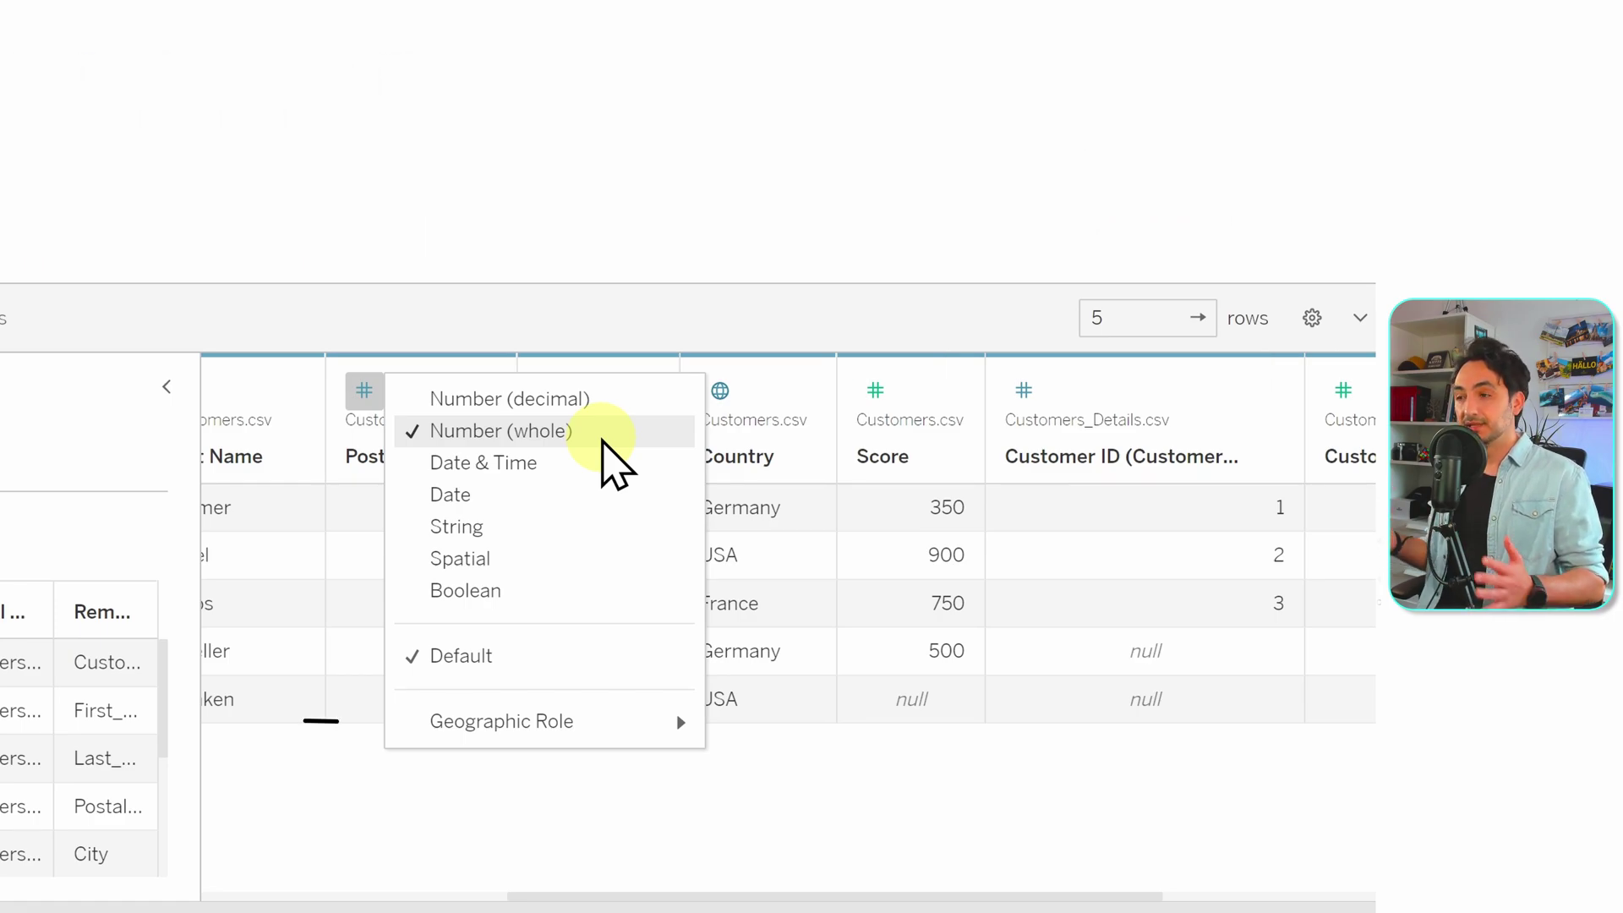
# Give Postal Code the ZIP Code/Postcode geographic role, then recheck and close its type menu
pyautogui.moveTo(597, 717)
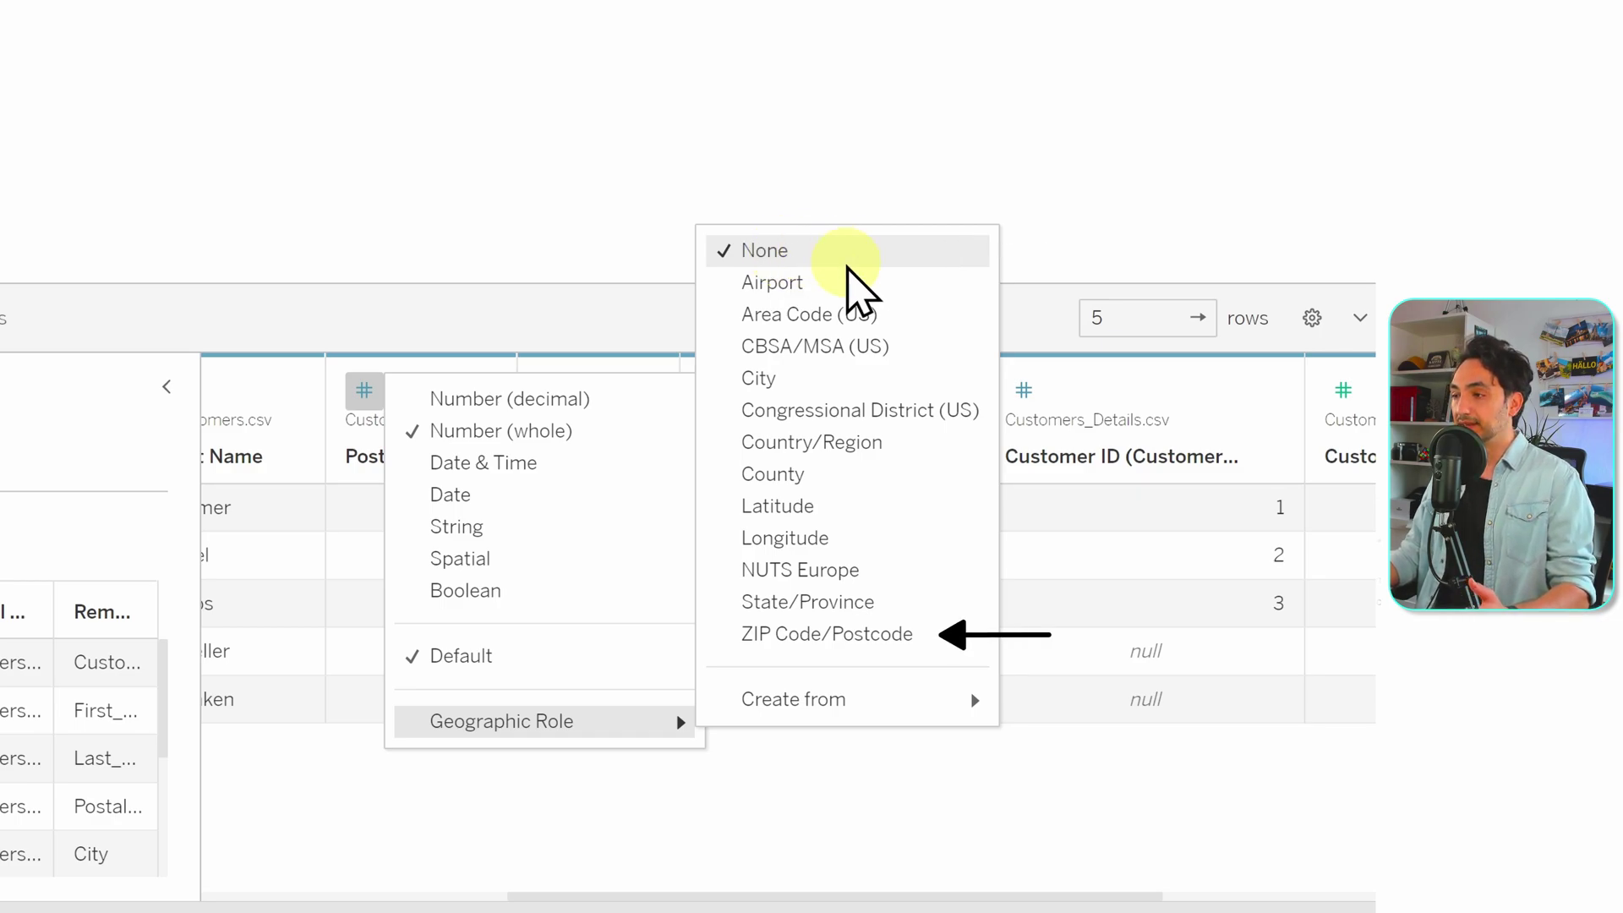
pyautogui.click(833, 636)
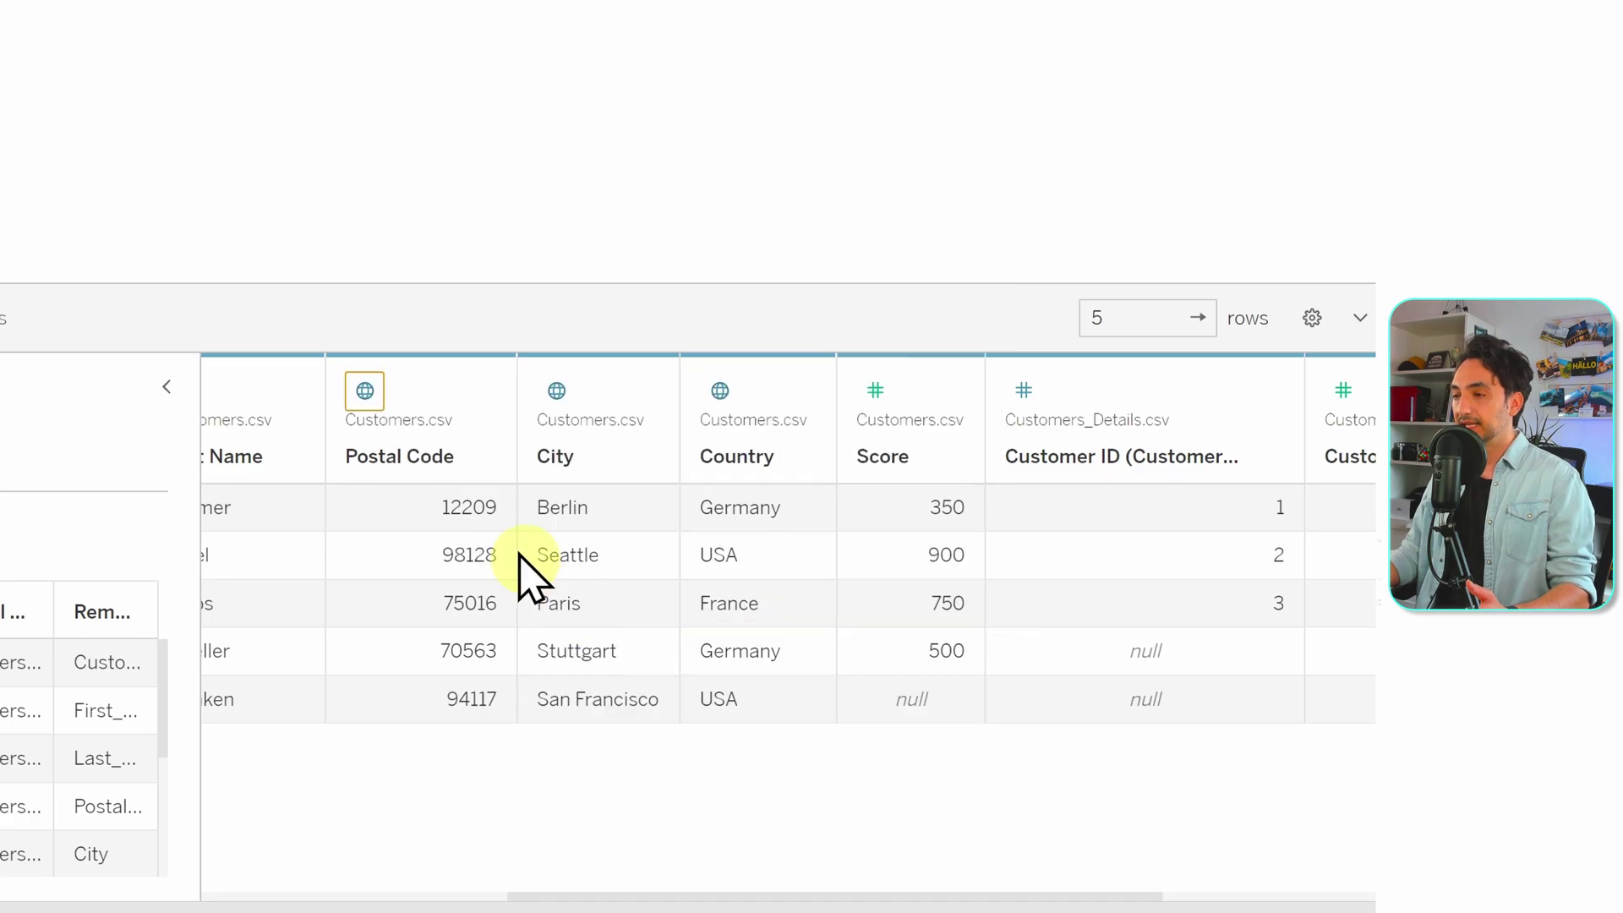
pyautogui.click(379, 404)
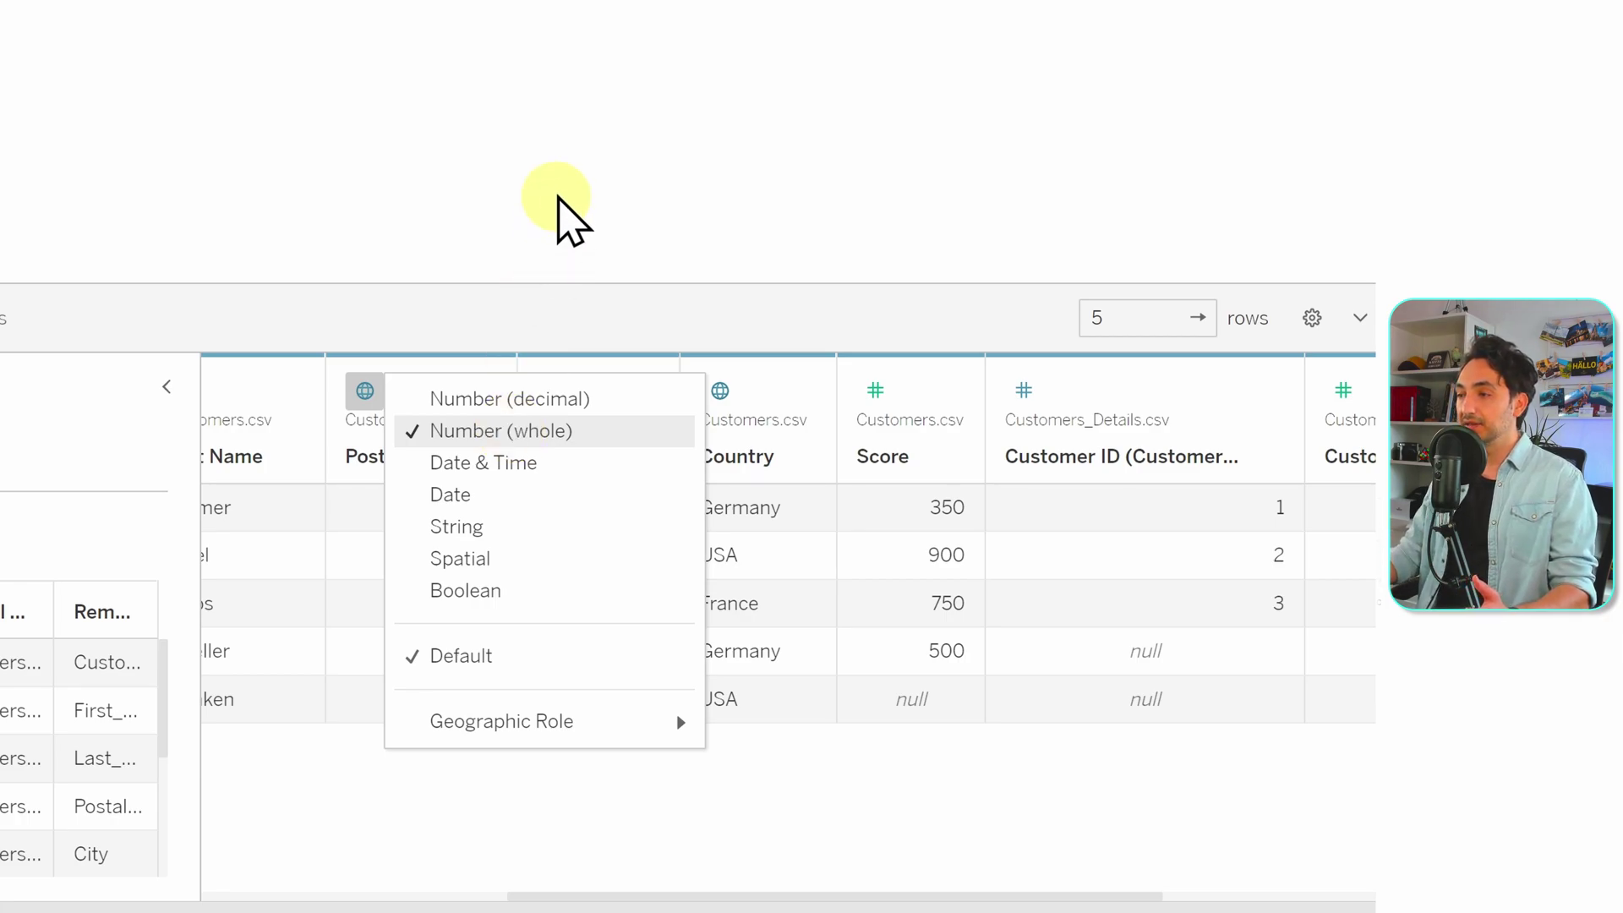
pyautogui.click(558, 236)
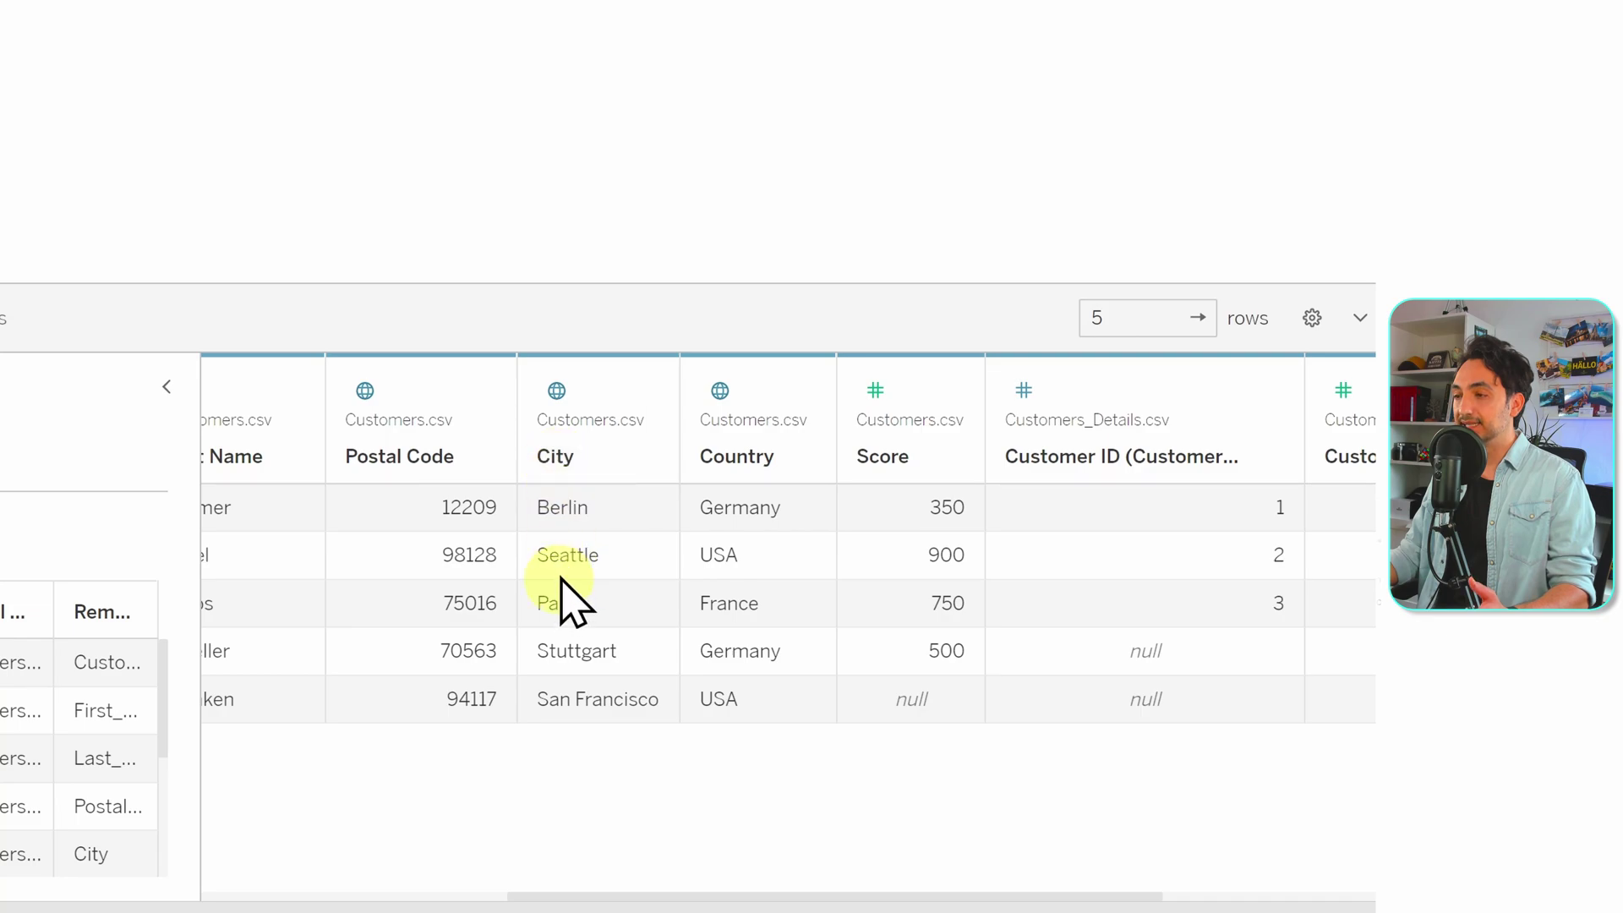
pyautogui.click(556, 391)
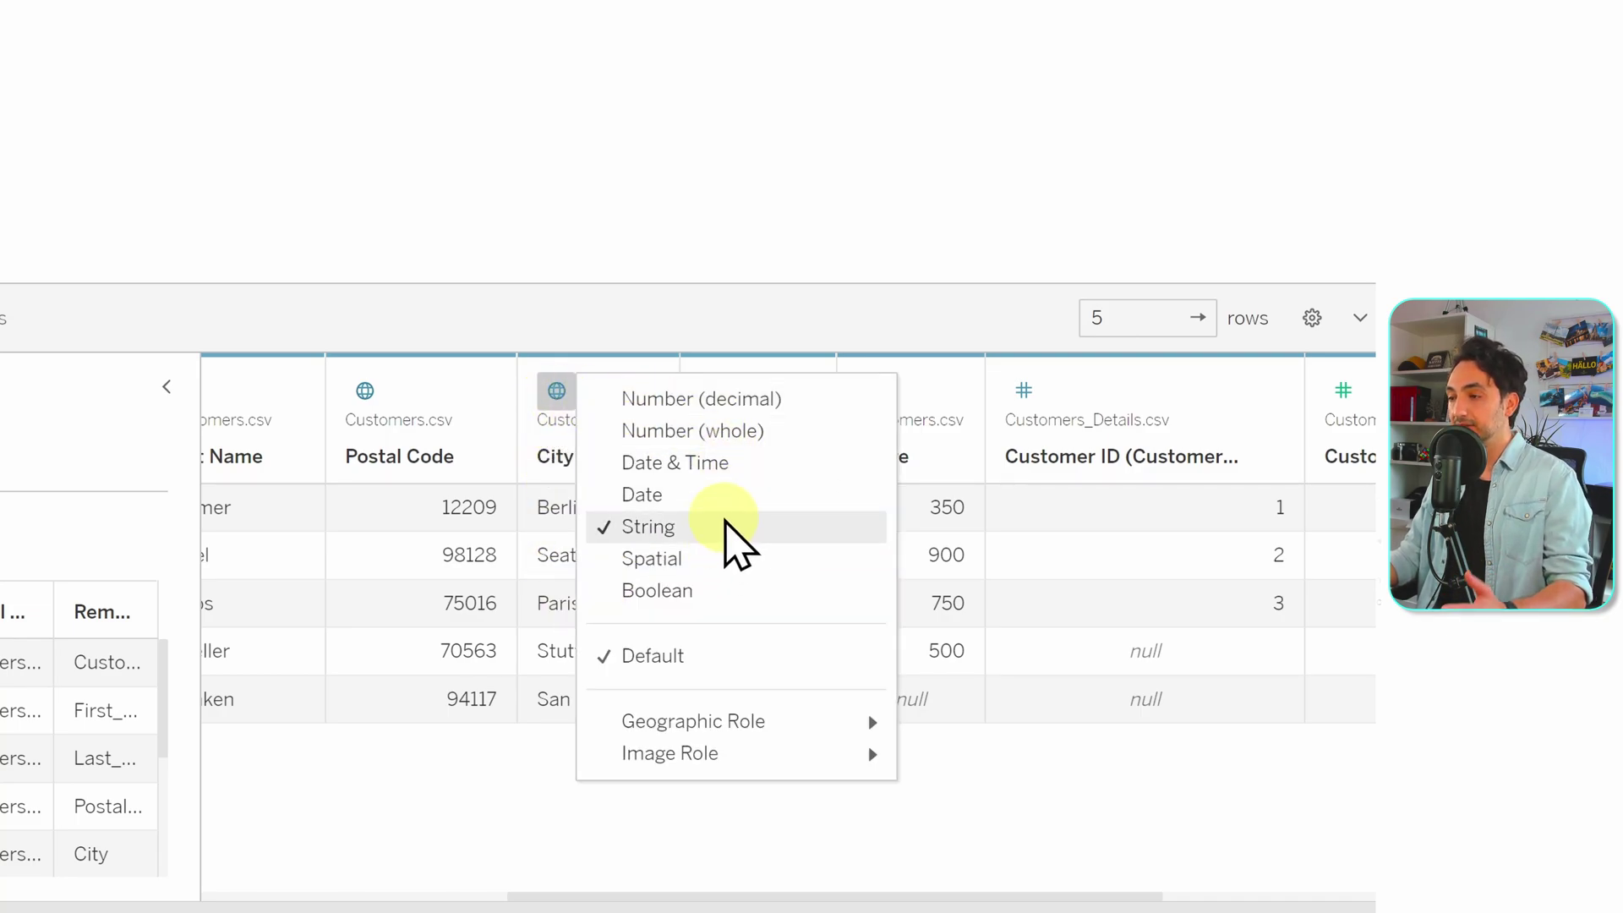
pyautogui.moveTo(774, 723)
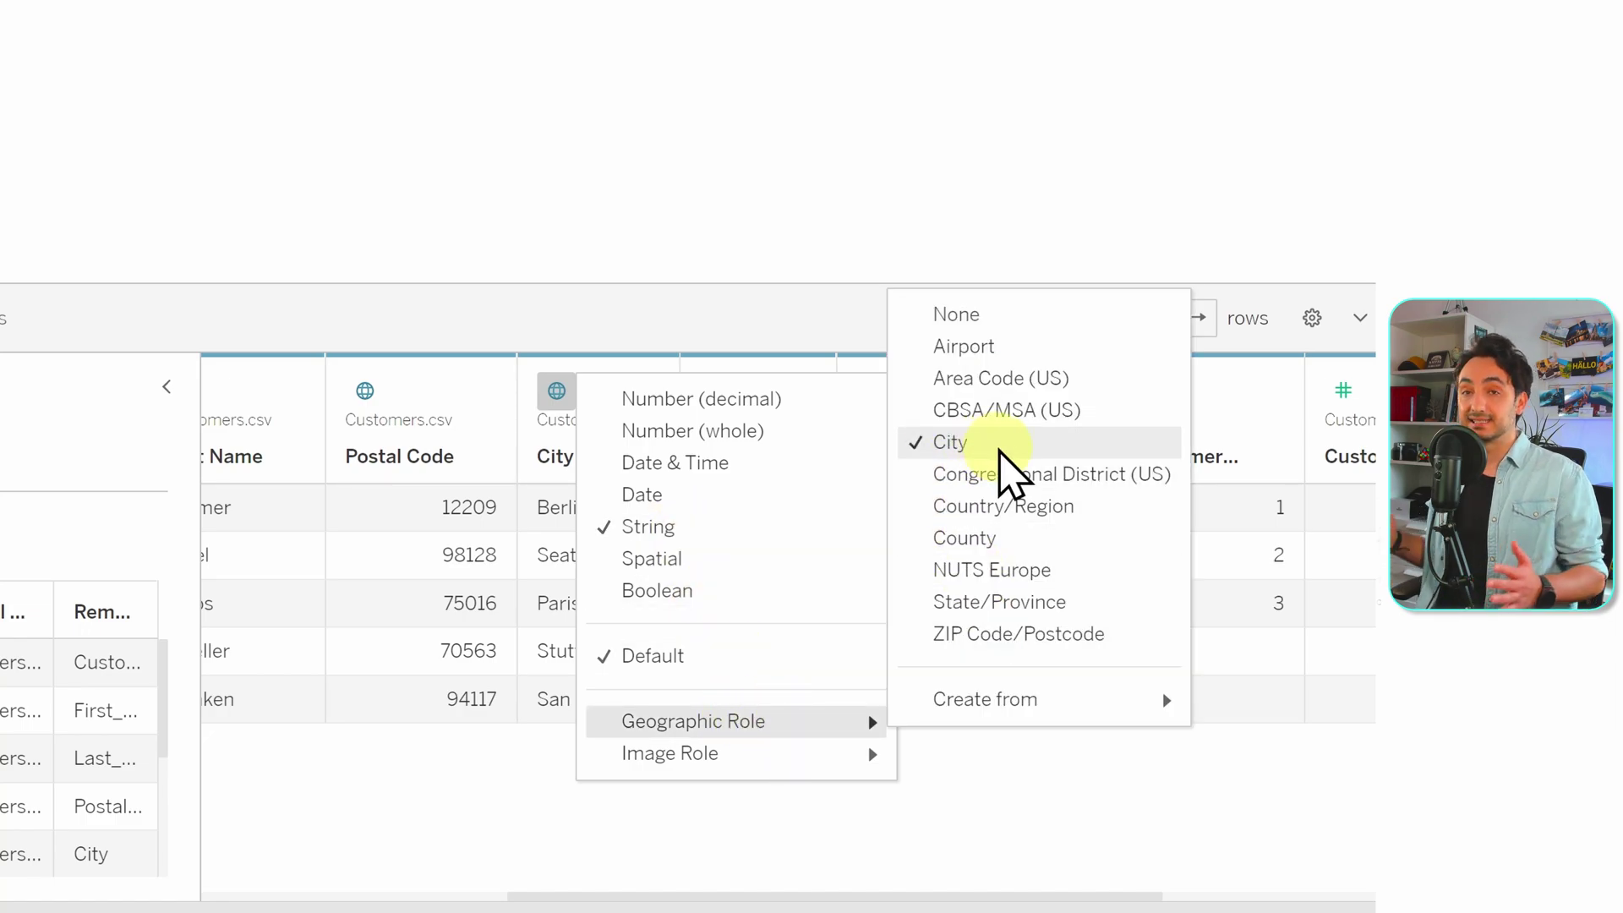
pyautogui.click(792, 192)
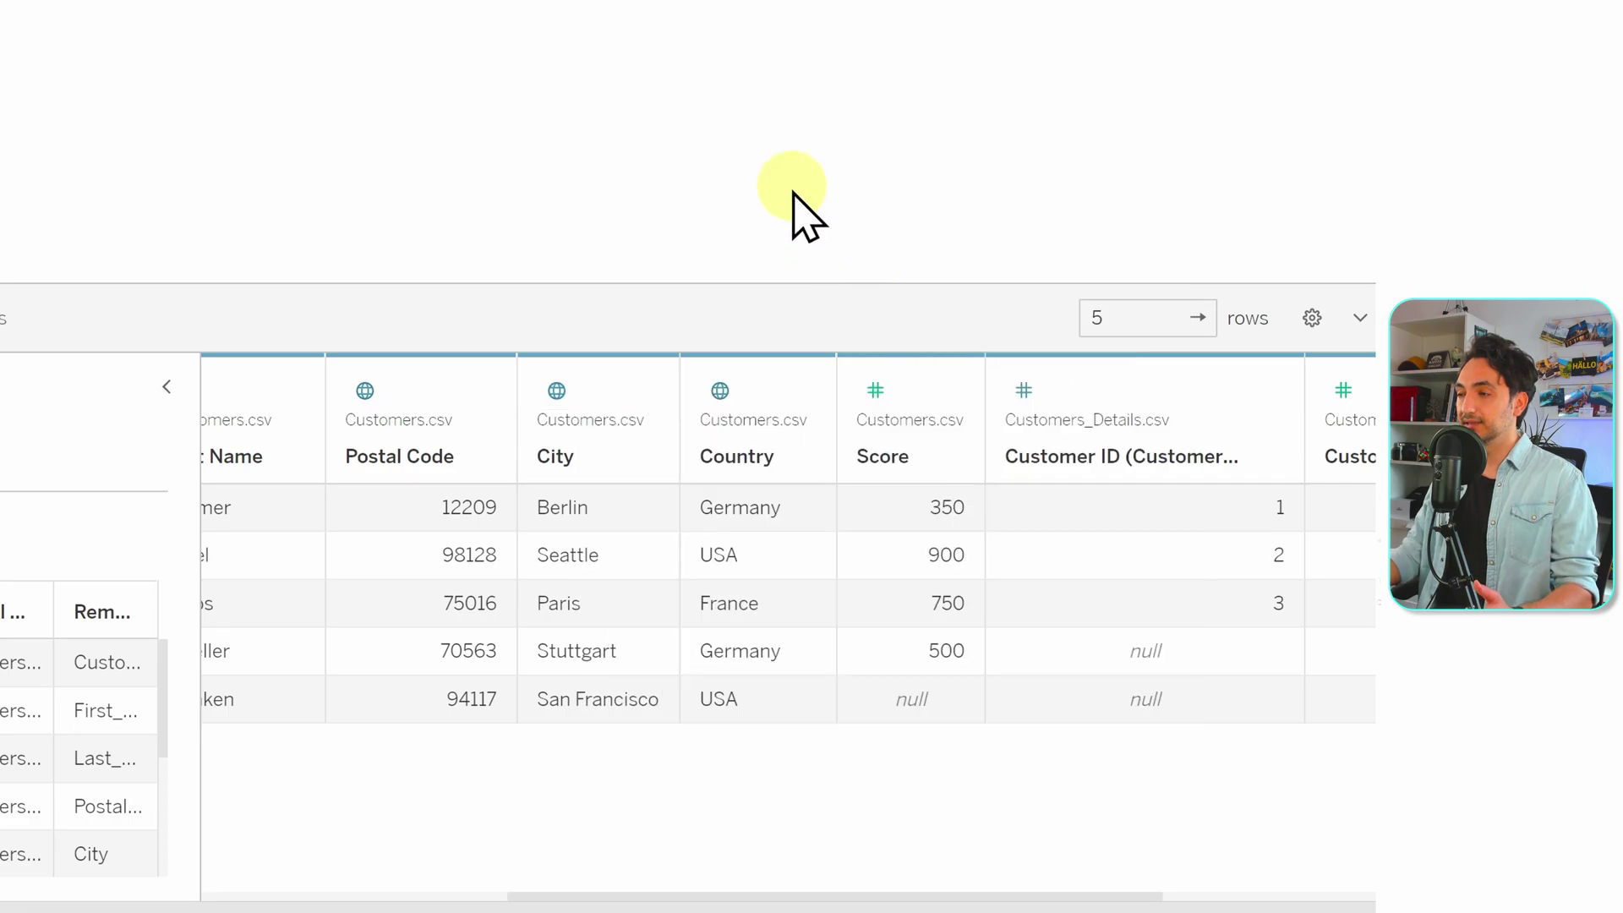
pyautogui.click(721, 394)
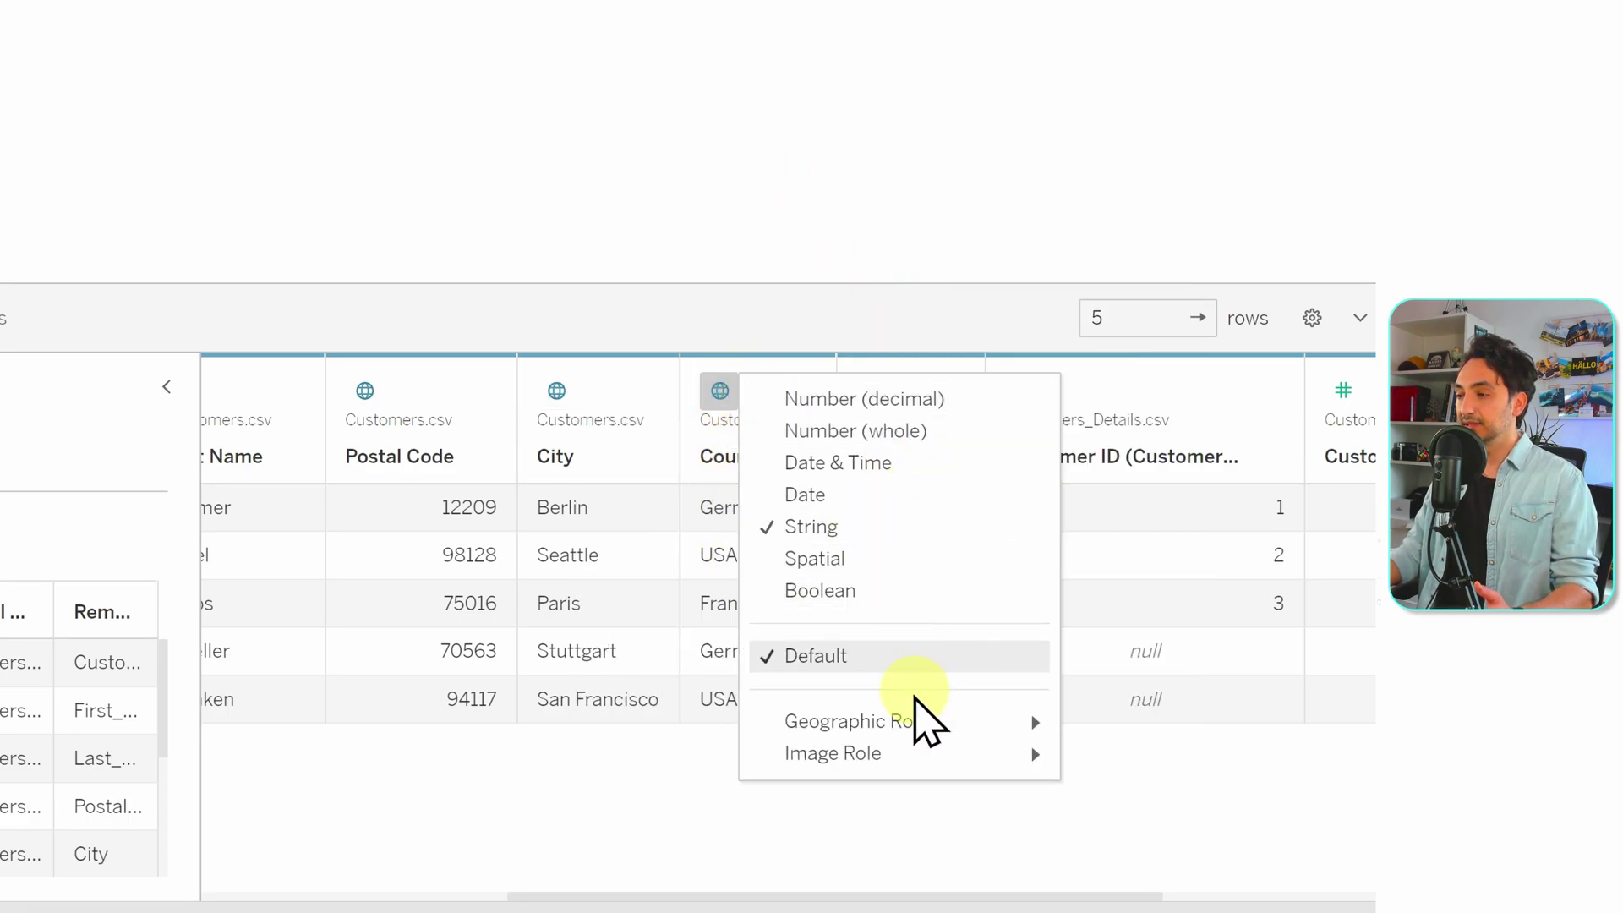
pyautogui.moveTo(900, 720)
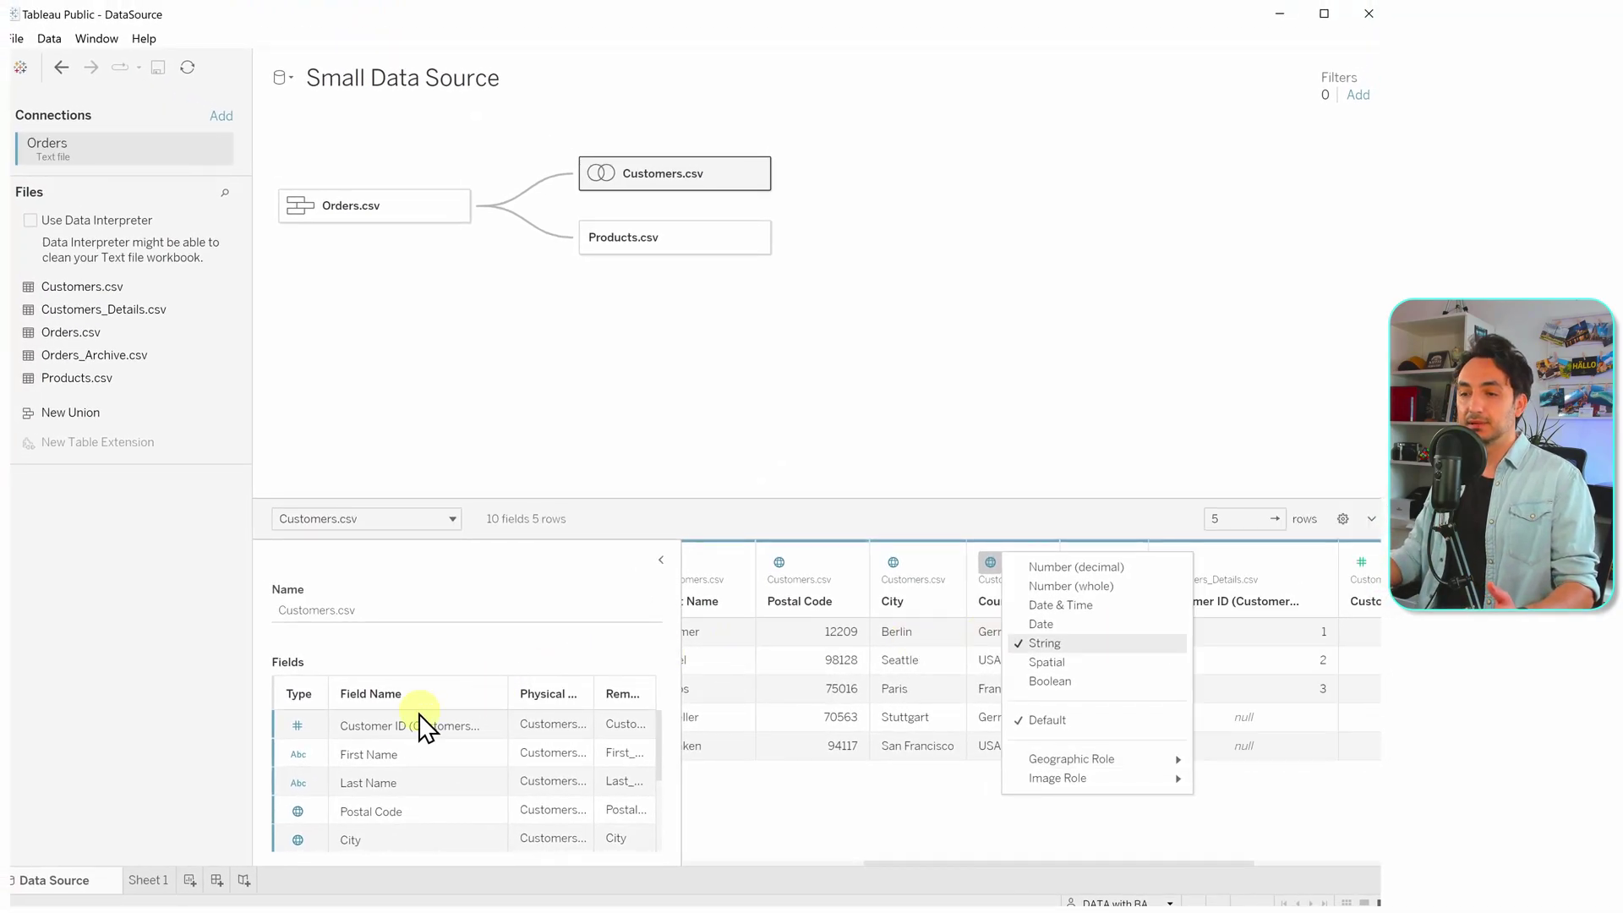
# On Sheet 1, put Country and City on Rows and show SUM(Sales) from Orders.csv as text
pyautogui.click(164, 881)
pyautogui.click(11, 223)
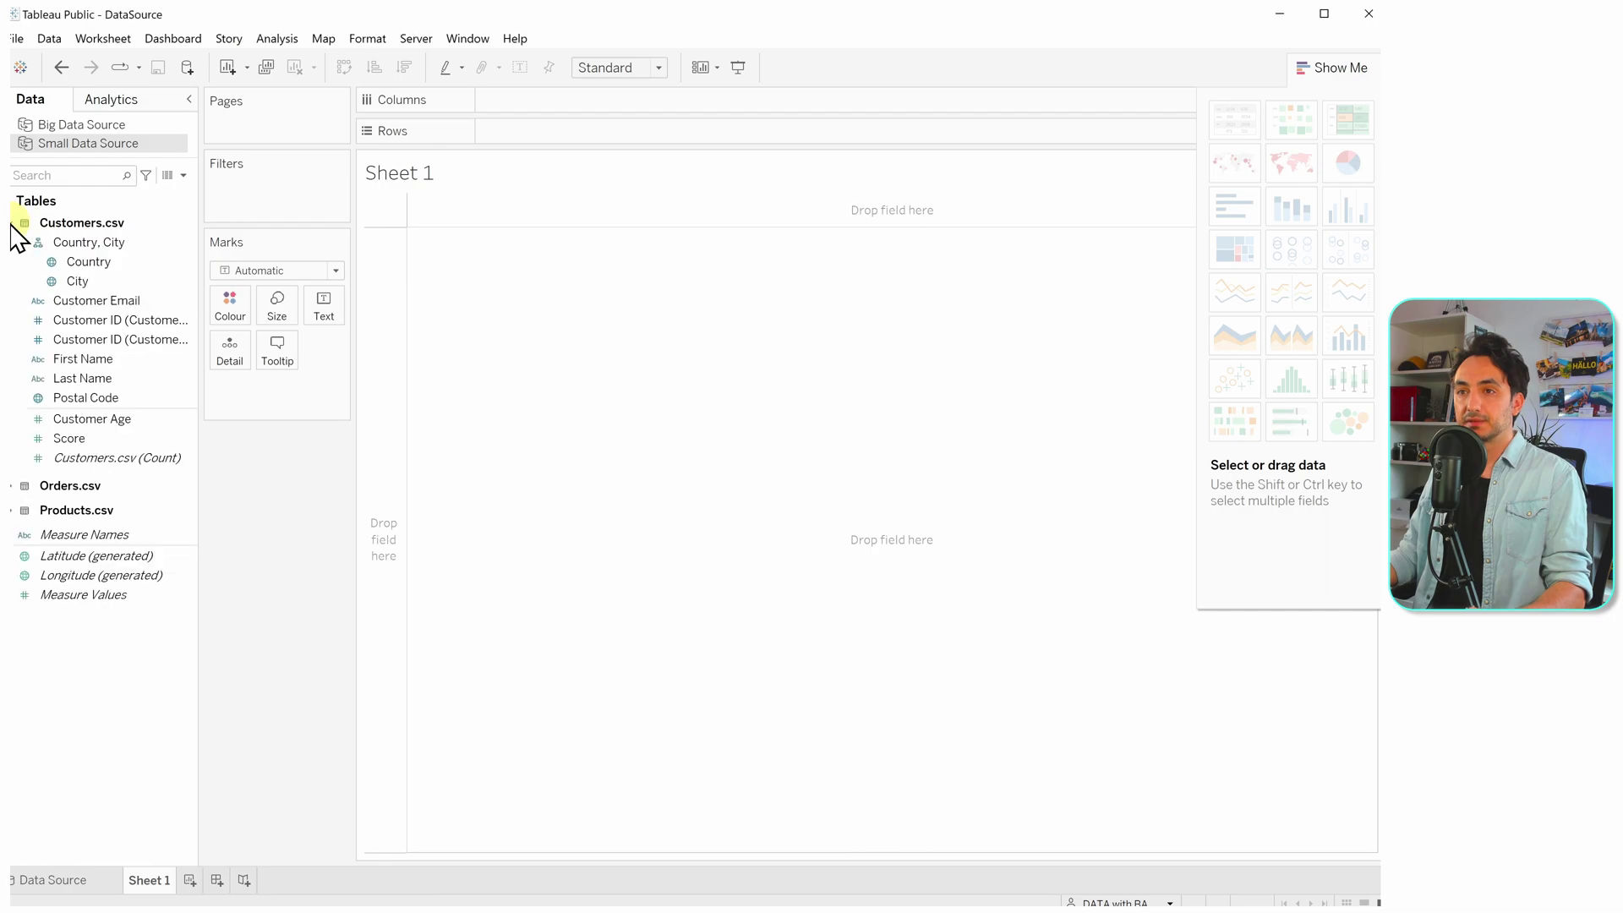
pyautogui.click(82, 262)
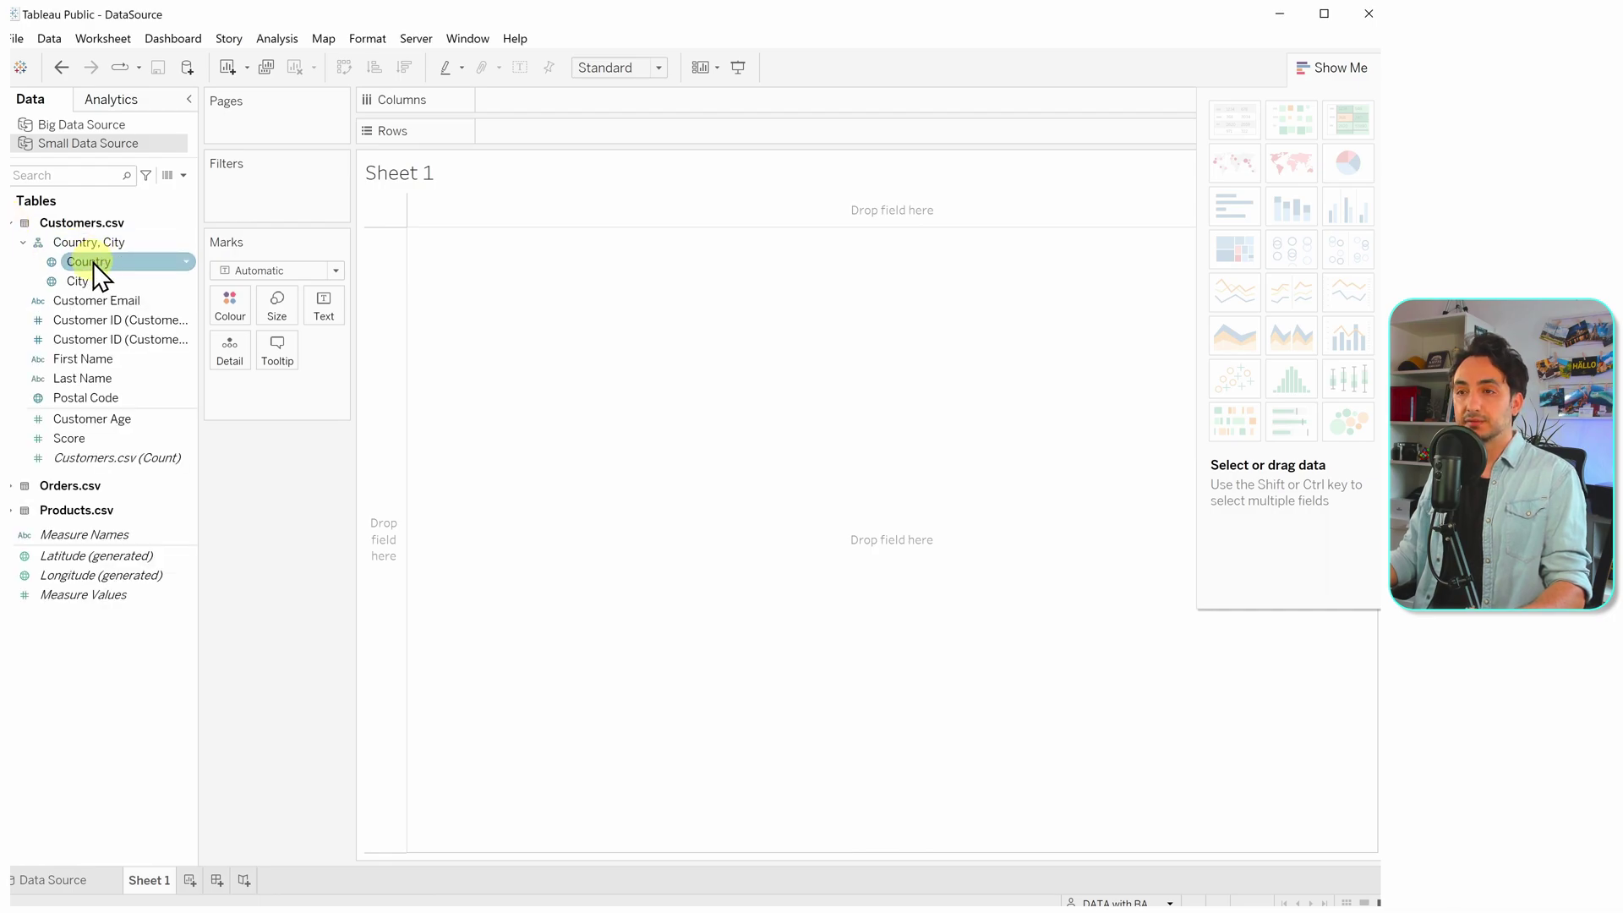
pyautogui.moveTo(93, 262); pyautogui.dragTo(548, 132)
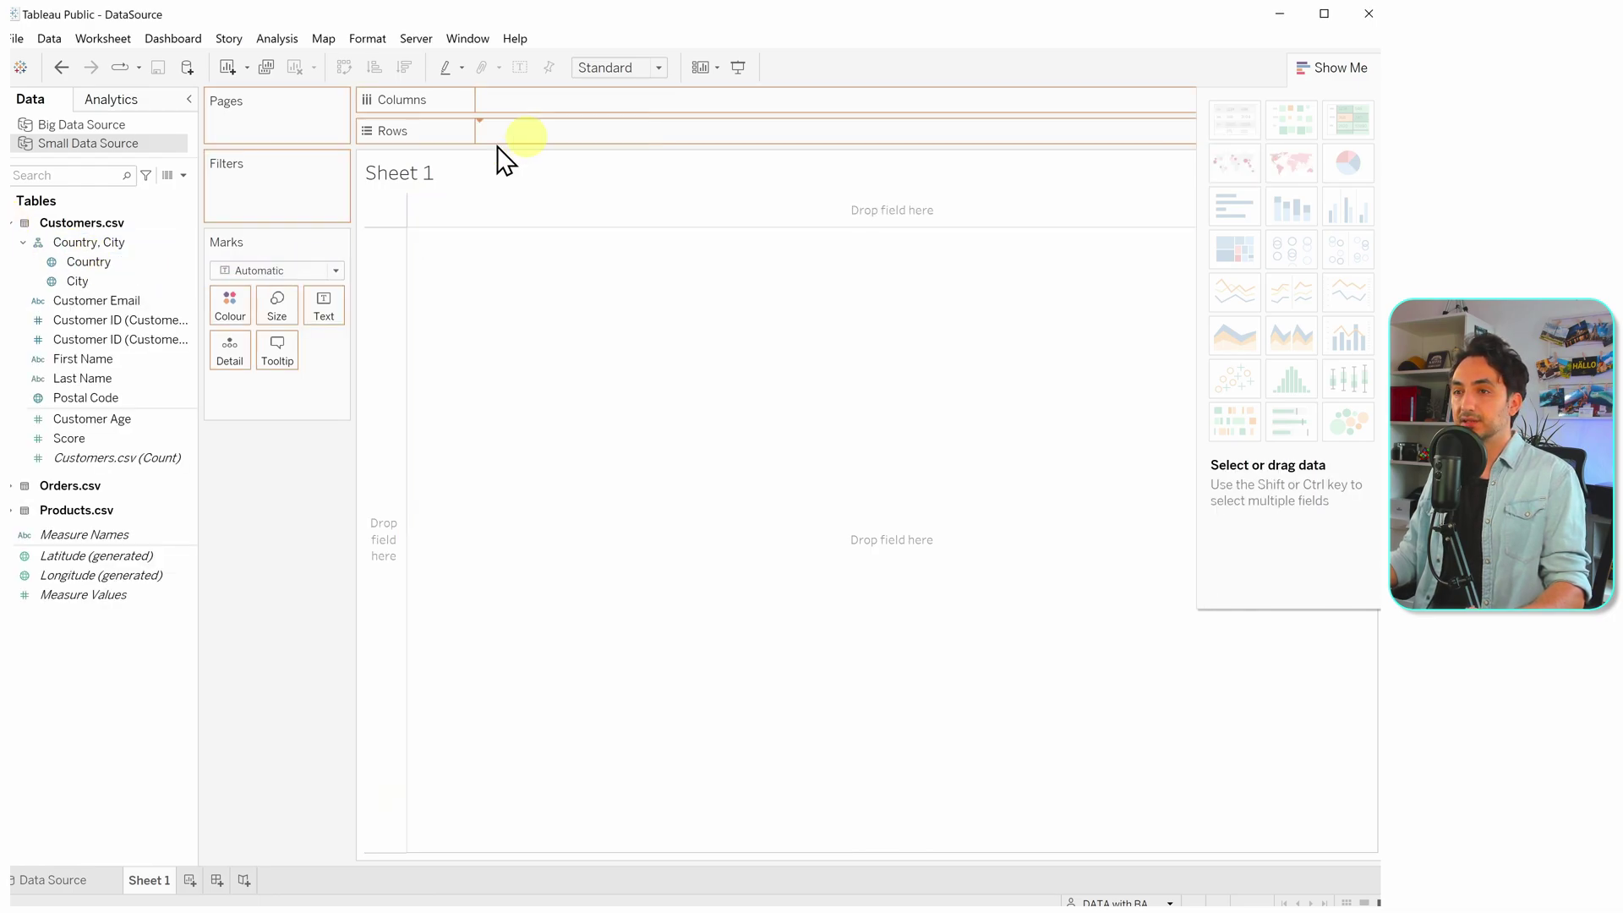
pyautogui.moveTo(79, 282); pyautogui.dragTo(674, 132)
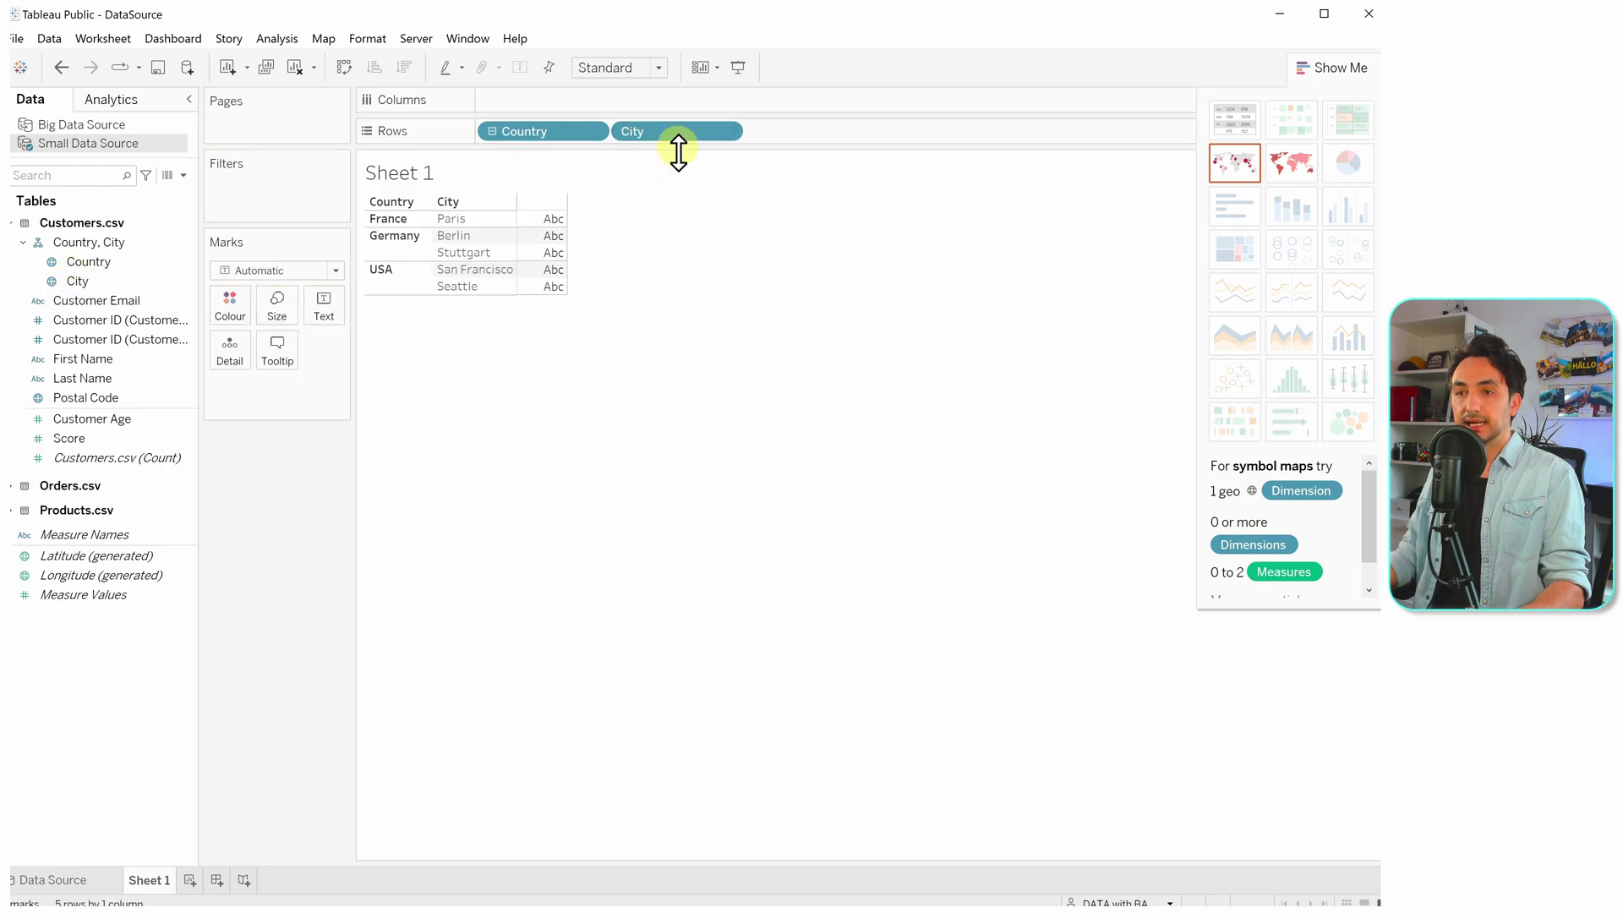
pyautogui.click(21, 487)
pyautogui.click(85, 682)
pyautogui.moveTo(89, 683); pyautogui.dragTo(545, 231)
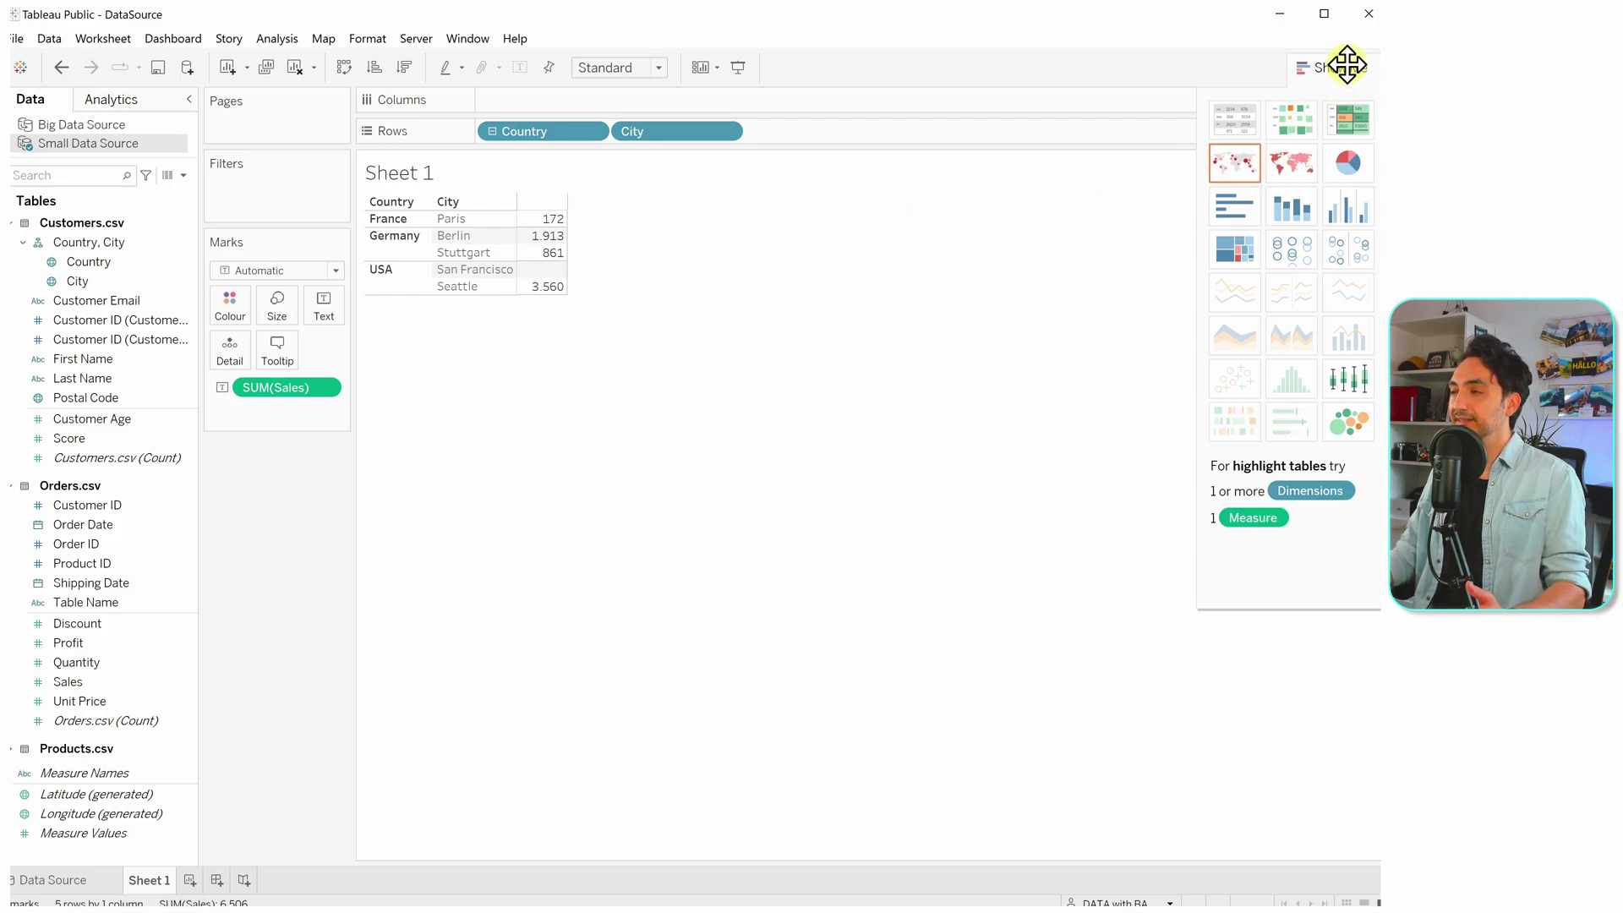
# Switch the sales-by-city table to a symbol map and check sales on the city marks
pyautogui.click(1242, 165)
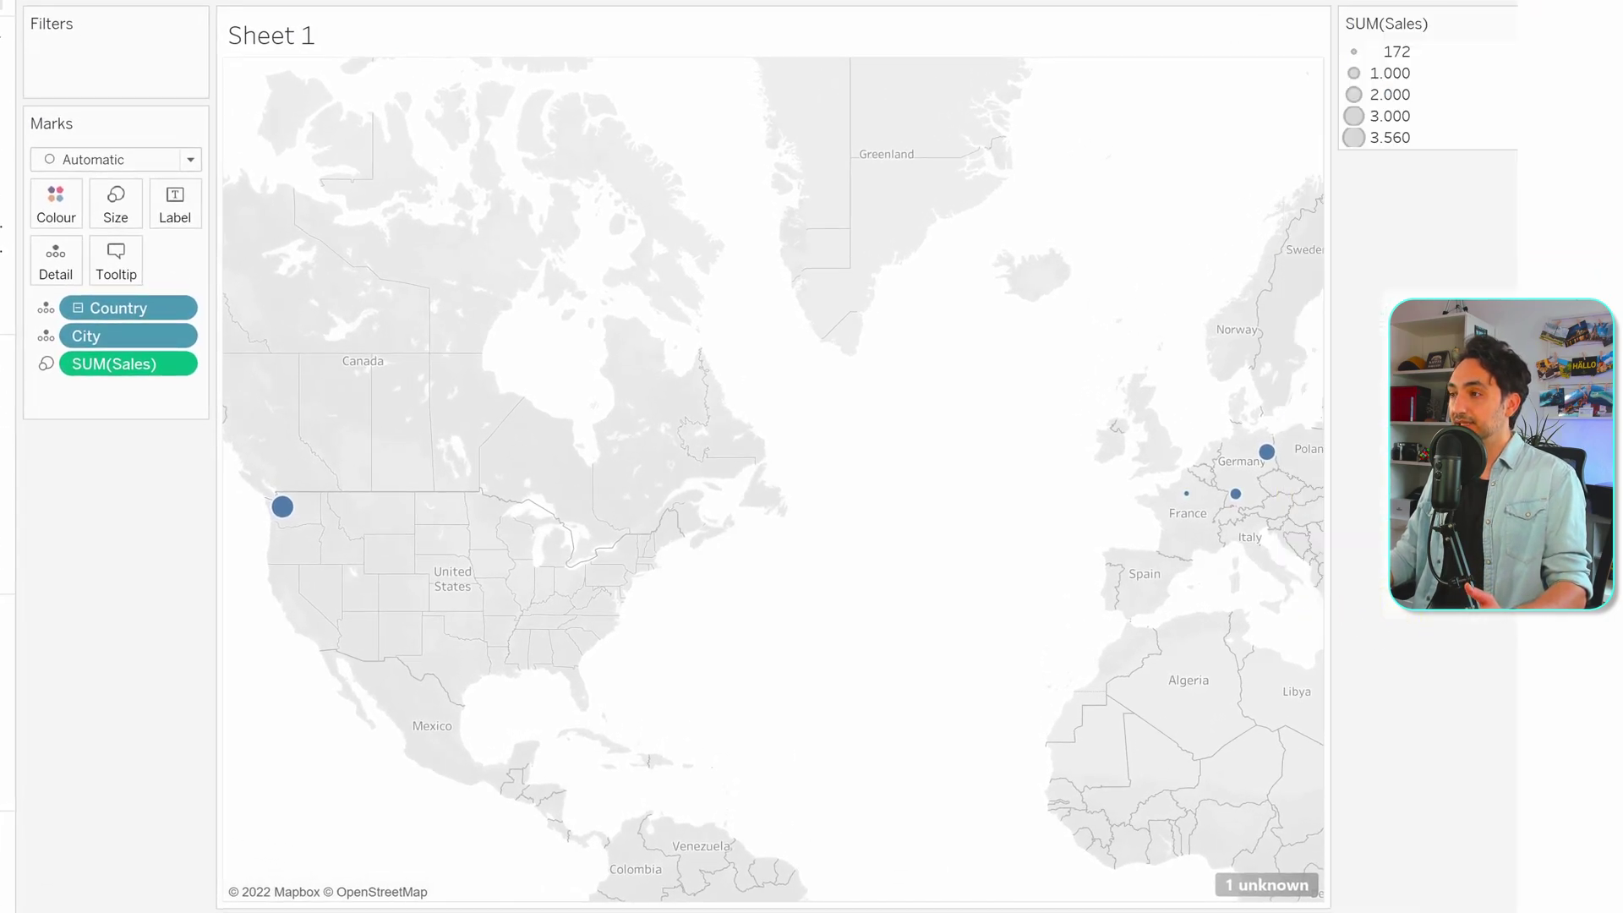
pyautogui.moveTo(1238, 494)
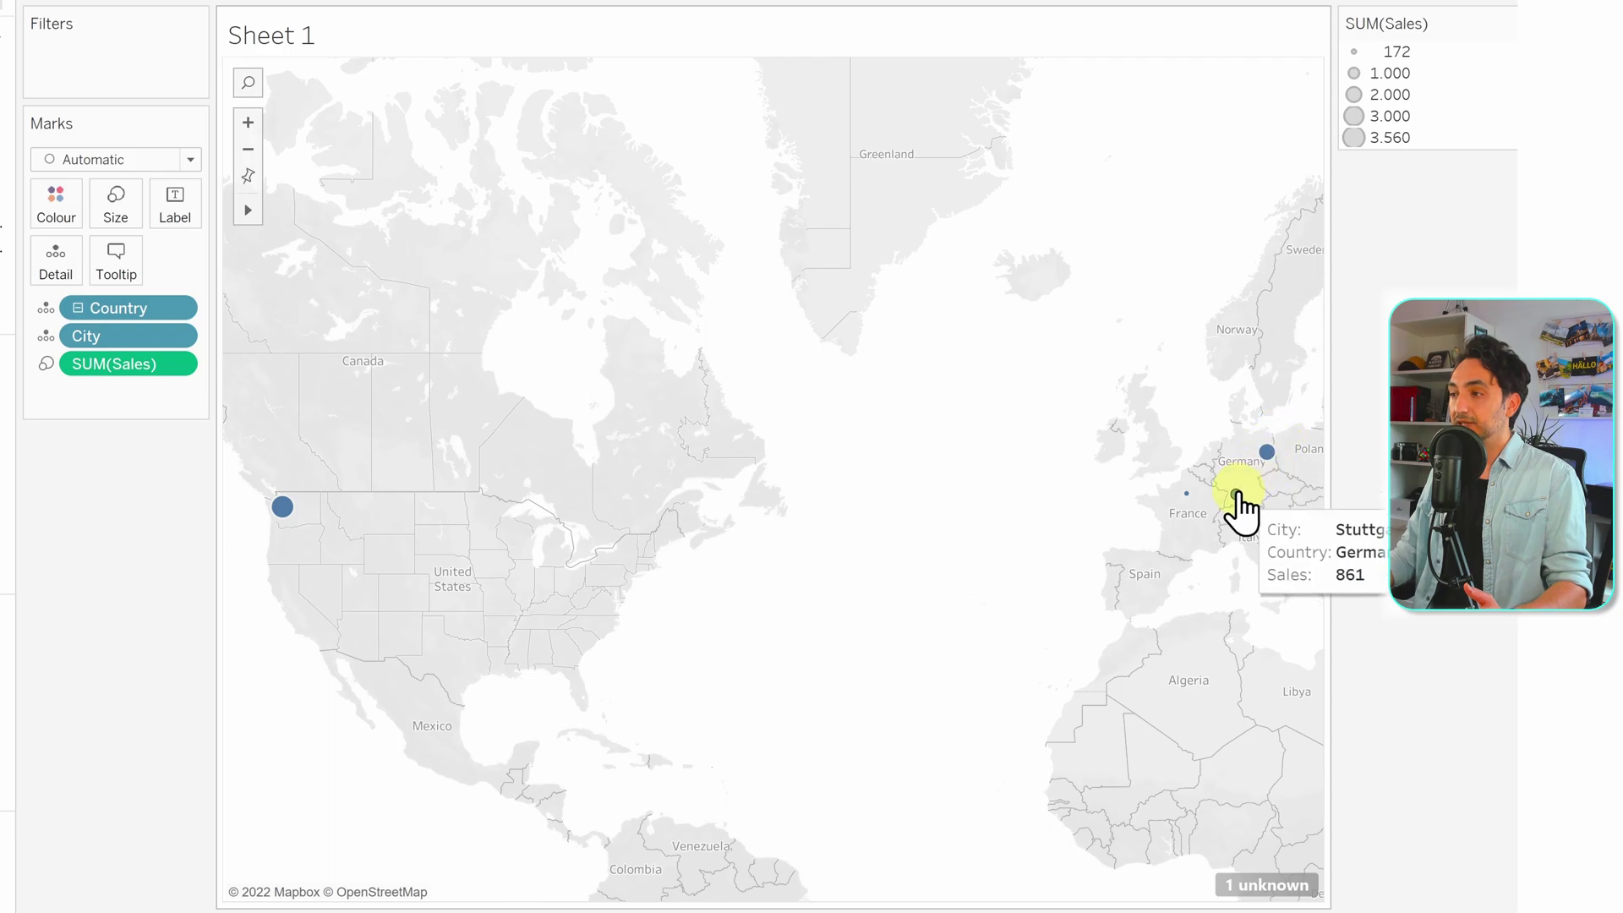
pyautogui.moveTo(297, 512)
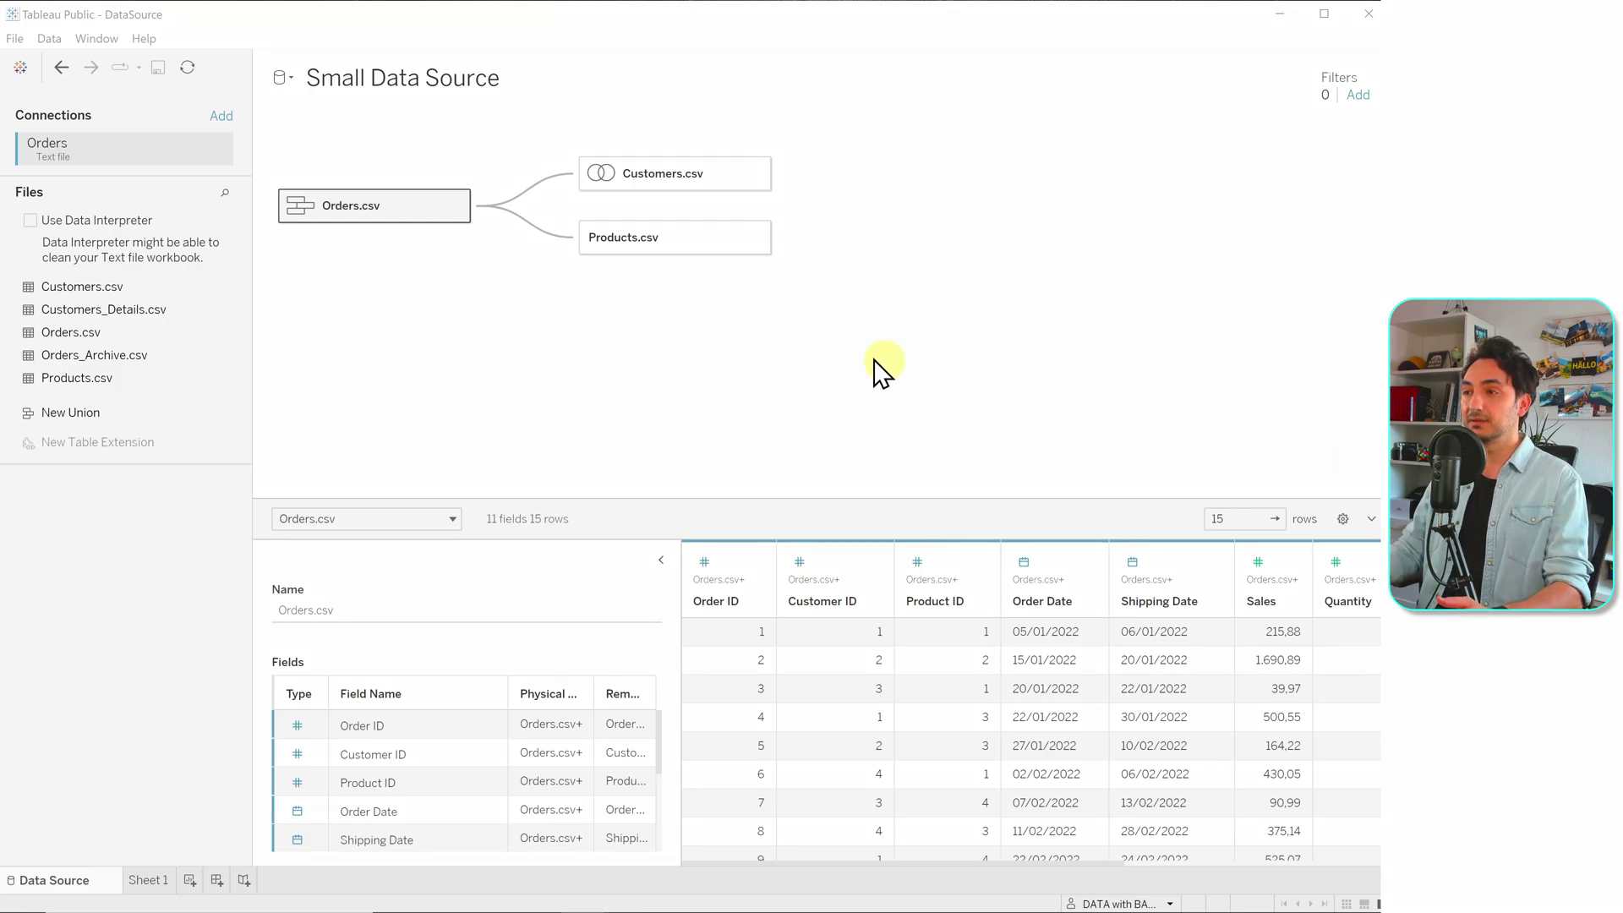
# Assign the URL image role to Products.csv's Product Image field, then return to Sheet 1
pyautogui.click(654, 231)
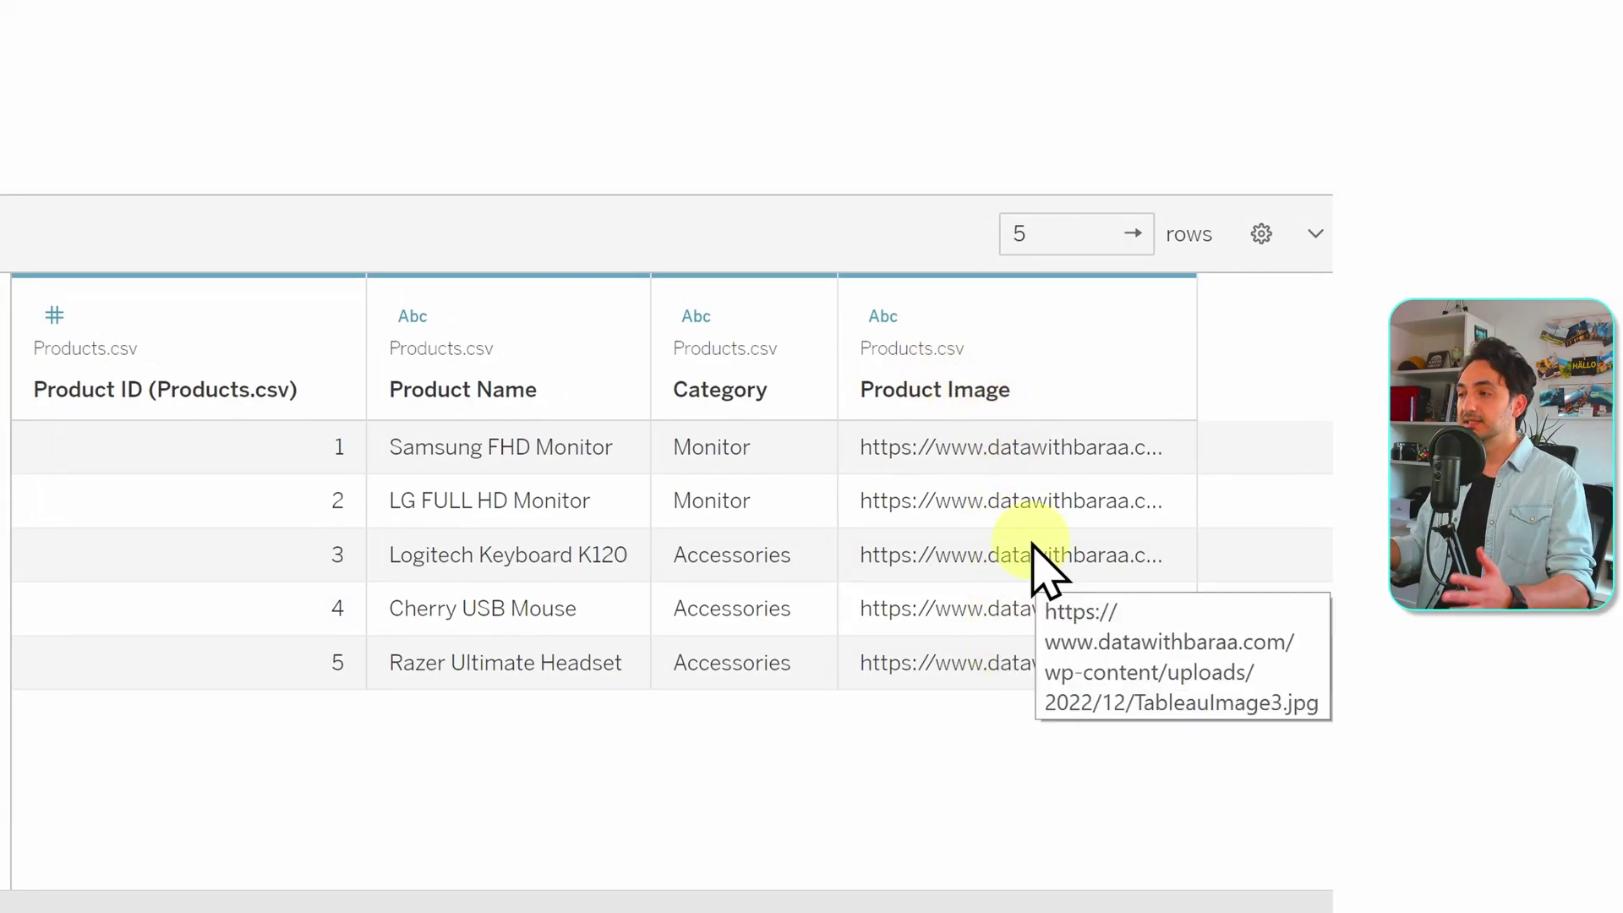
pyautogui.click(882, 318)
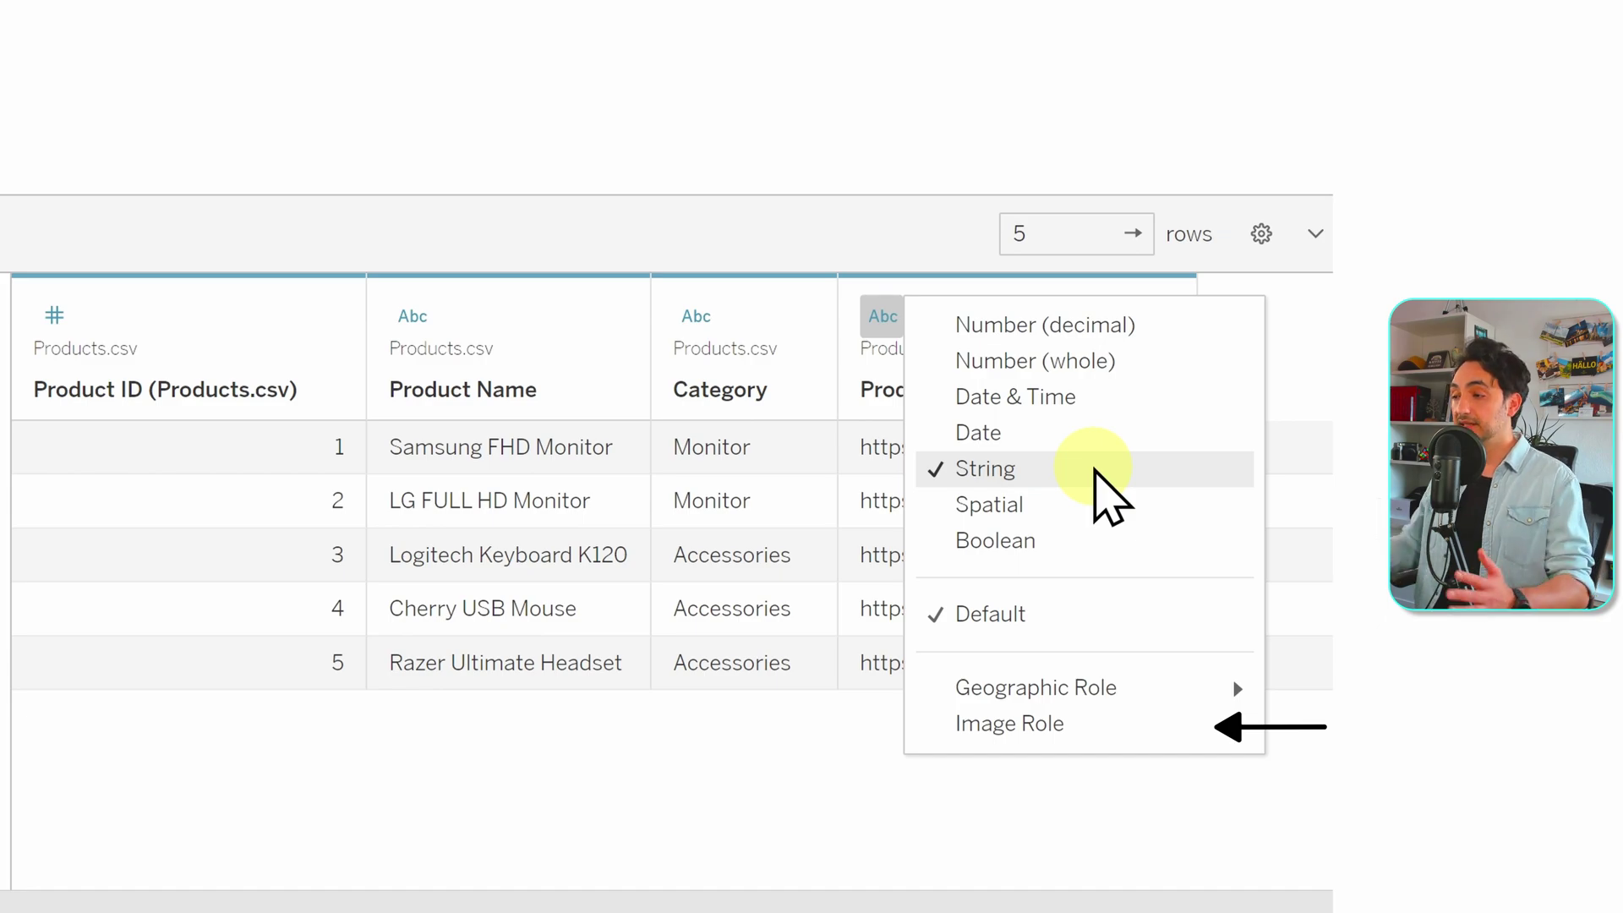
pyautogui.moveTo(1047, 727)
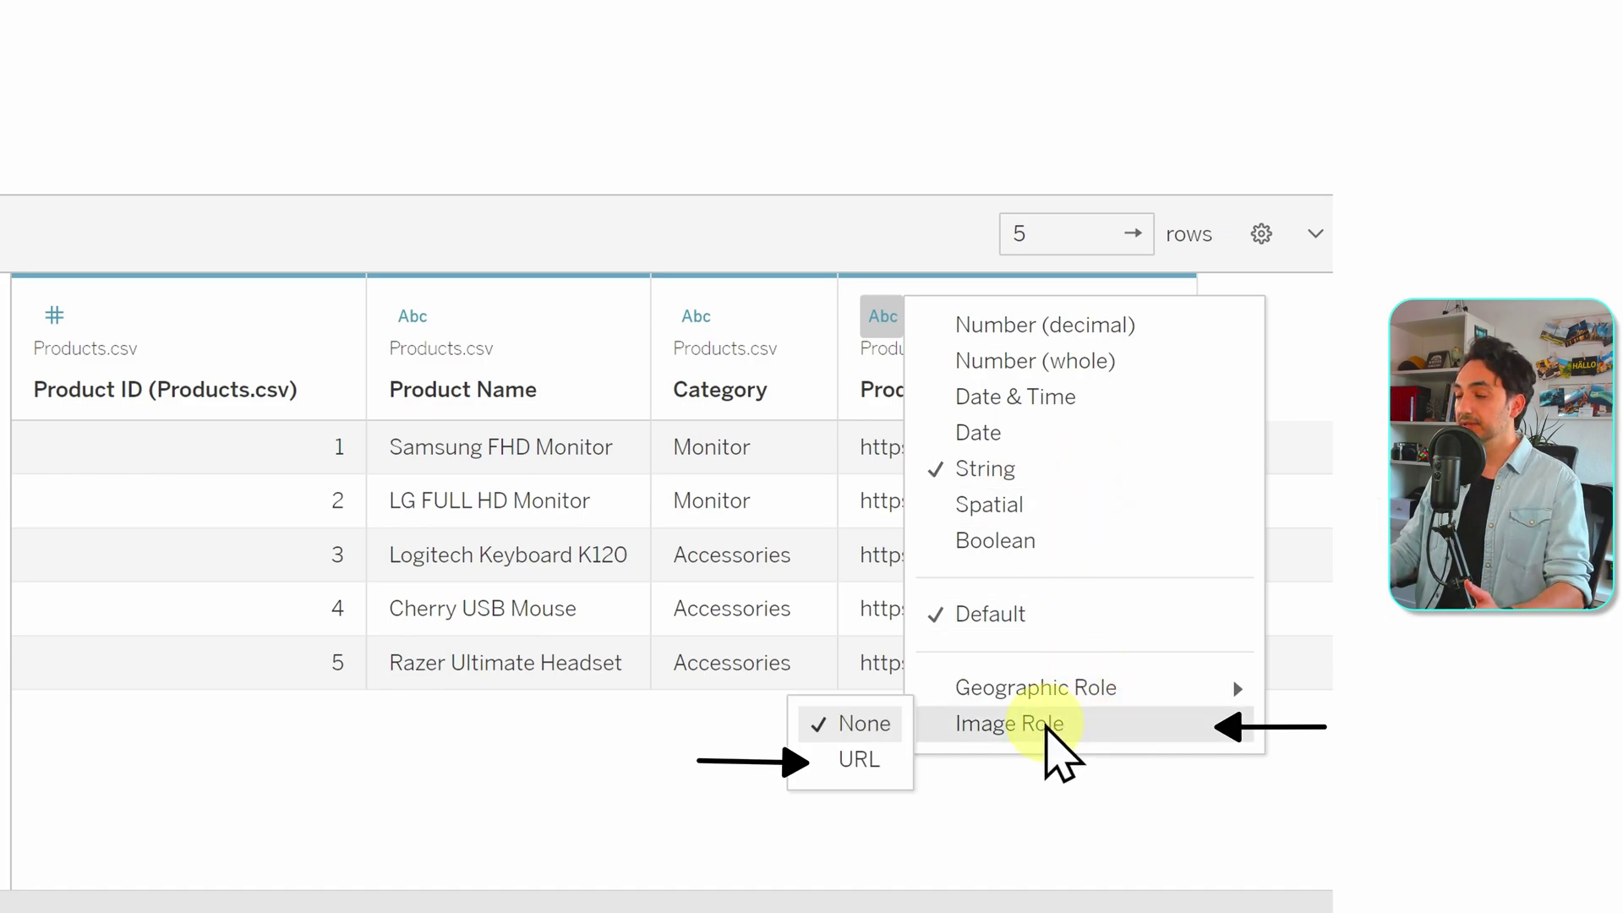
pyautogui.click(858, 759)
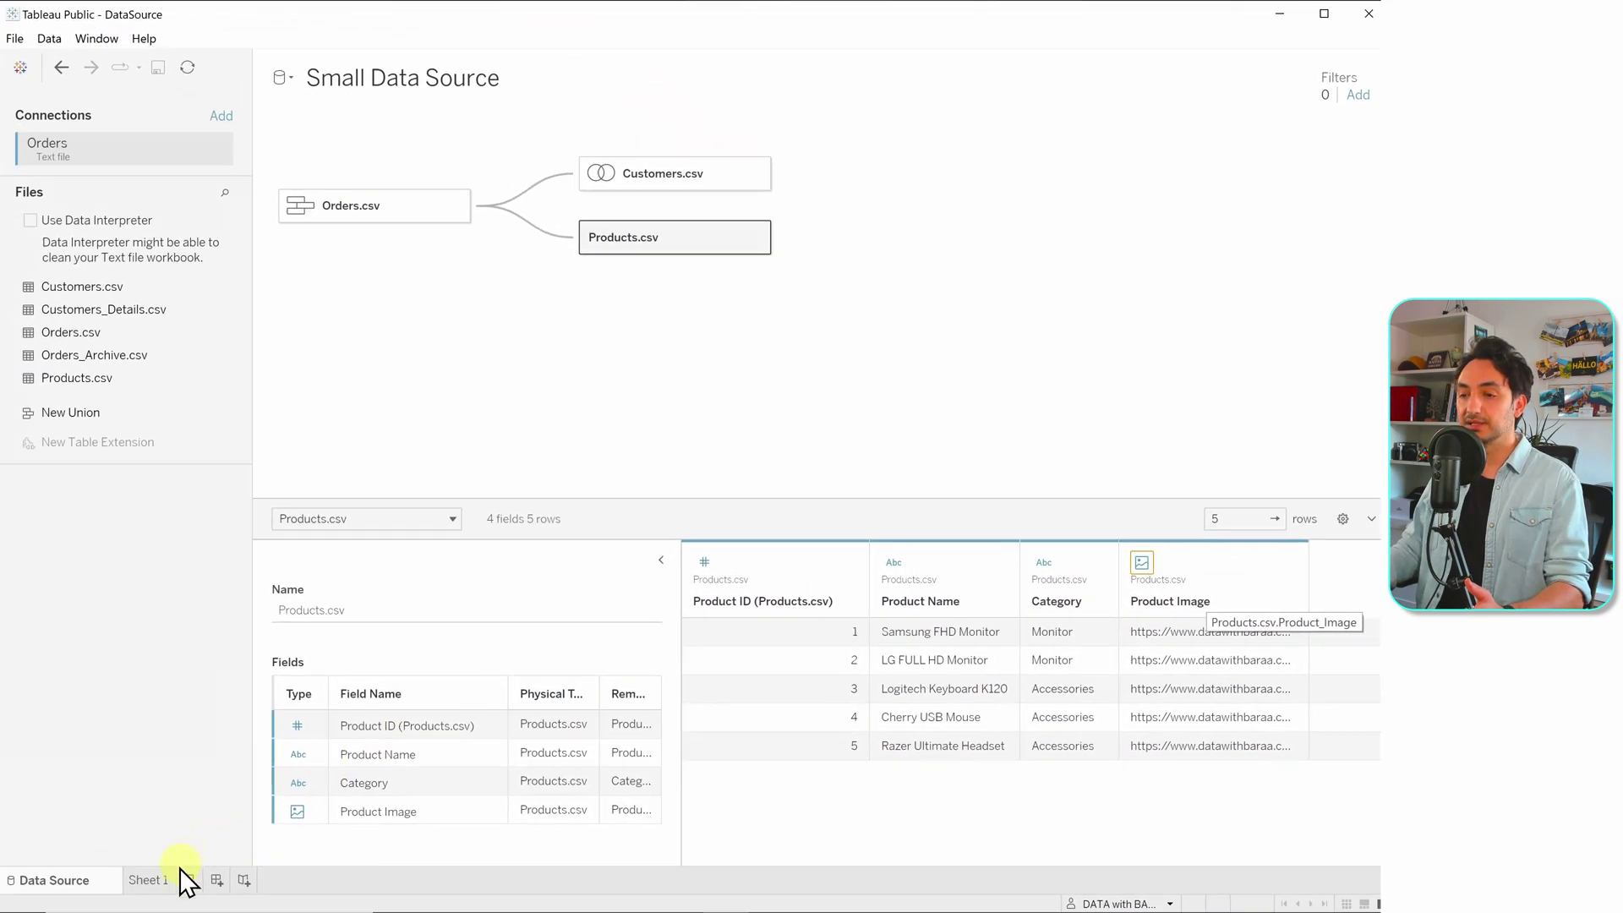
pyautogui.click(163, 879)
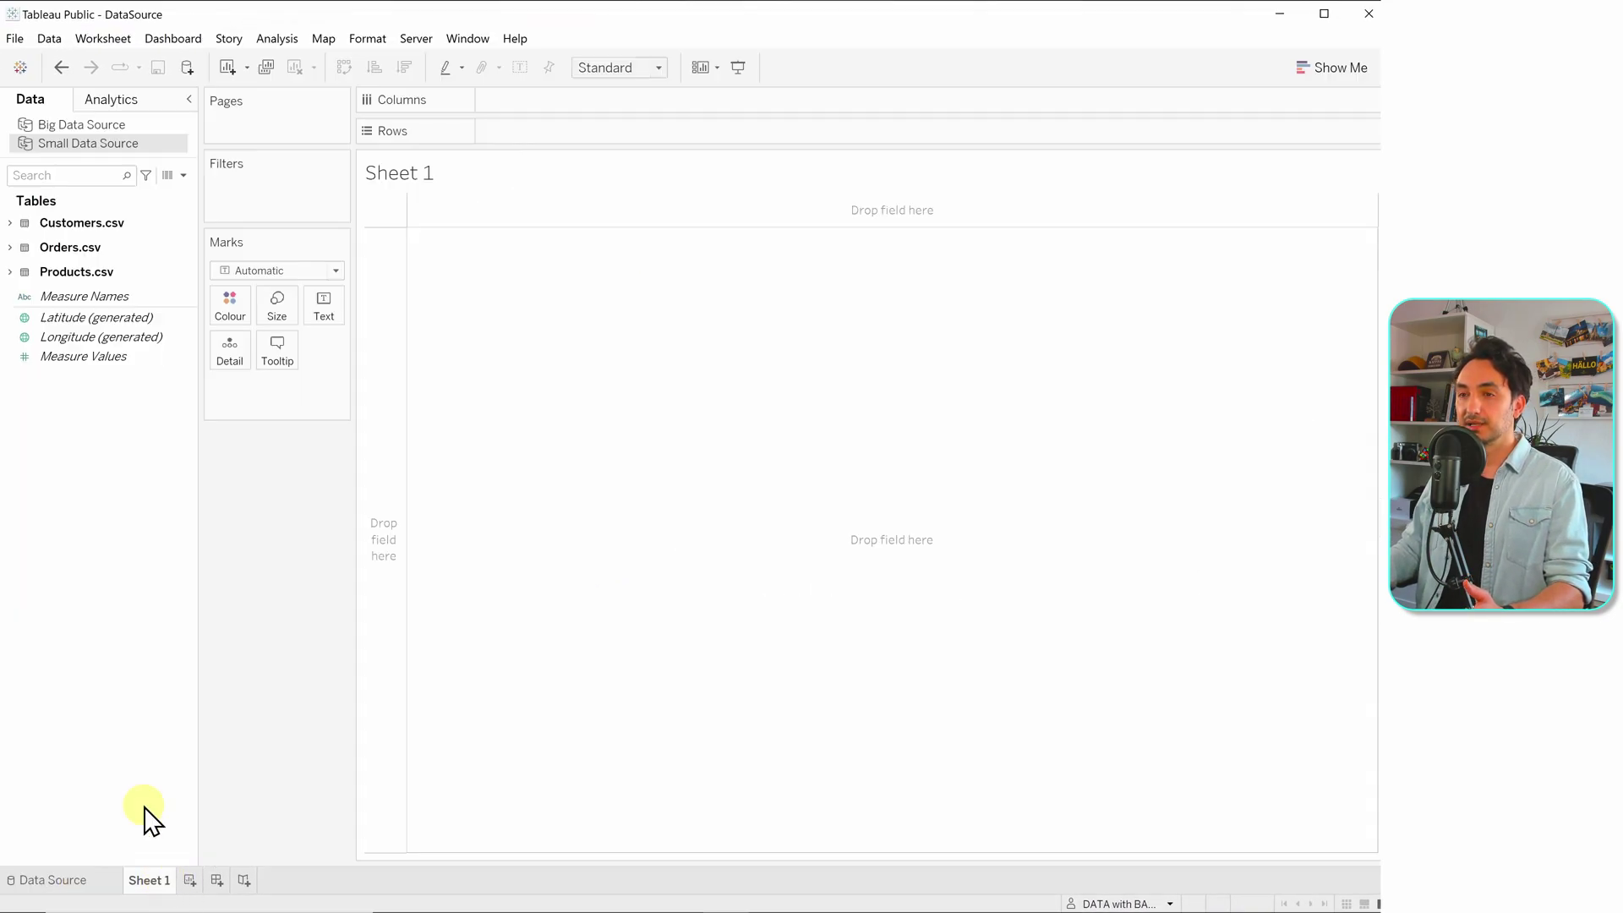
# Put Product Image on Rows and add SUM(Sales) from Orders.csv beside each image
pyautogui.click(12, 272)
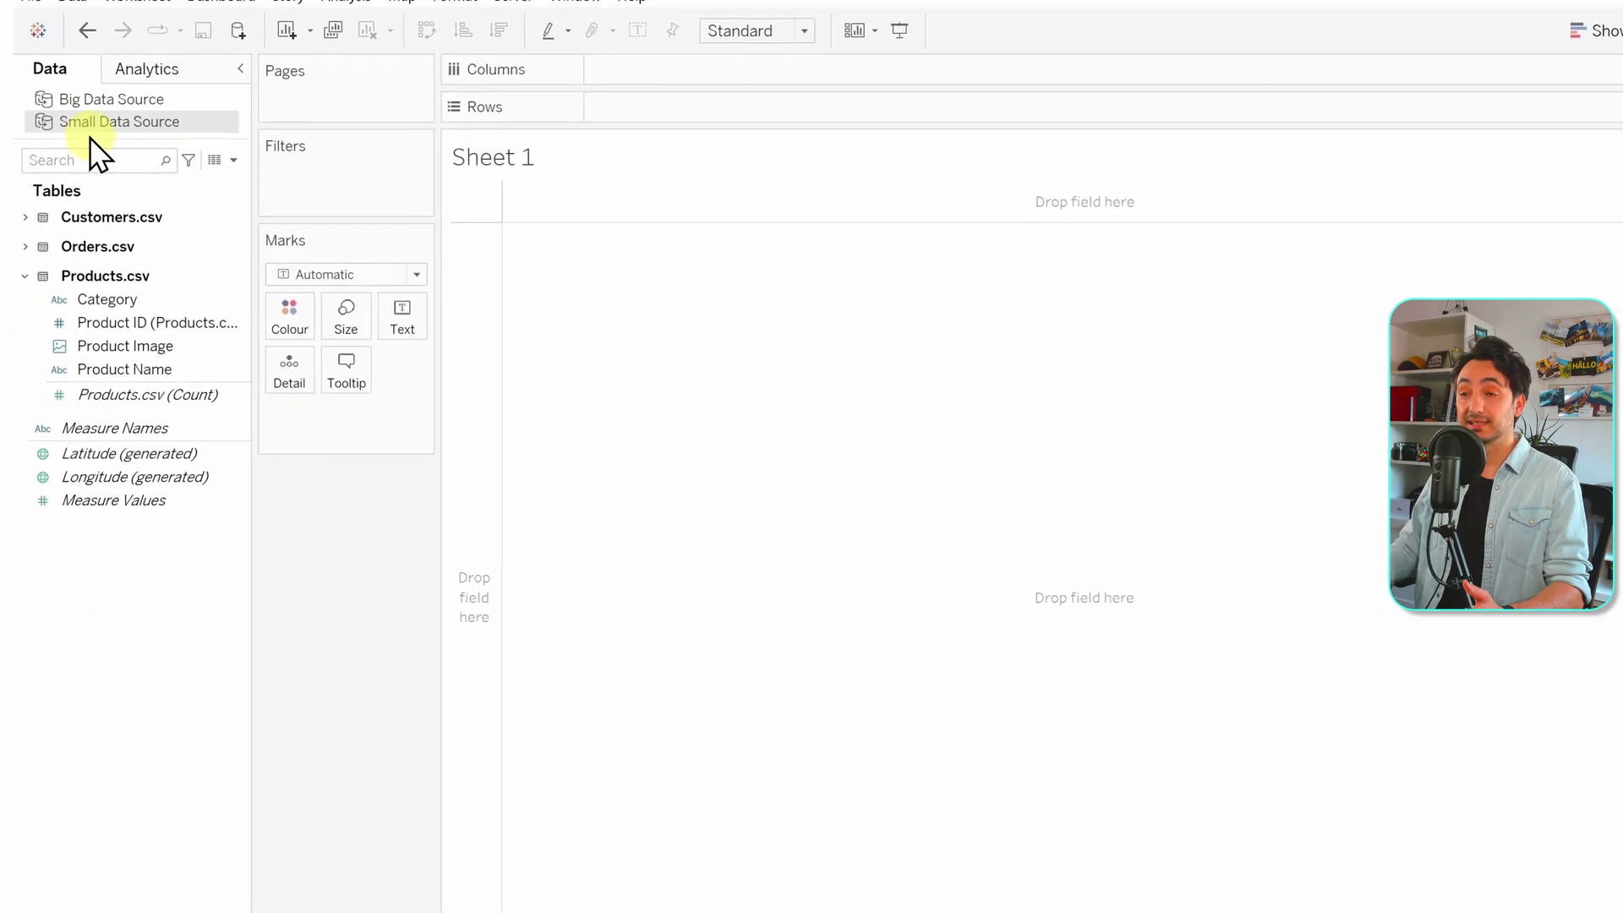
pyautogui.click(160, 345)
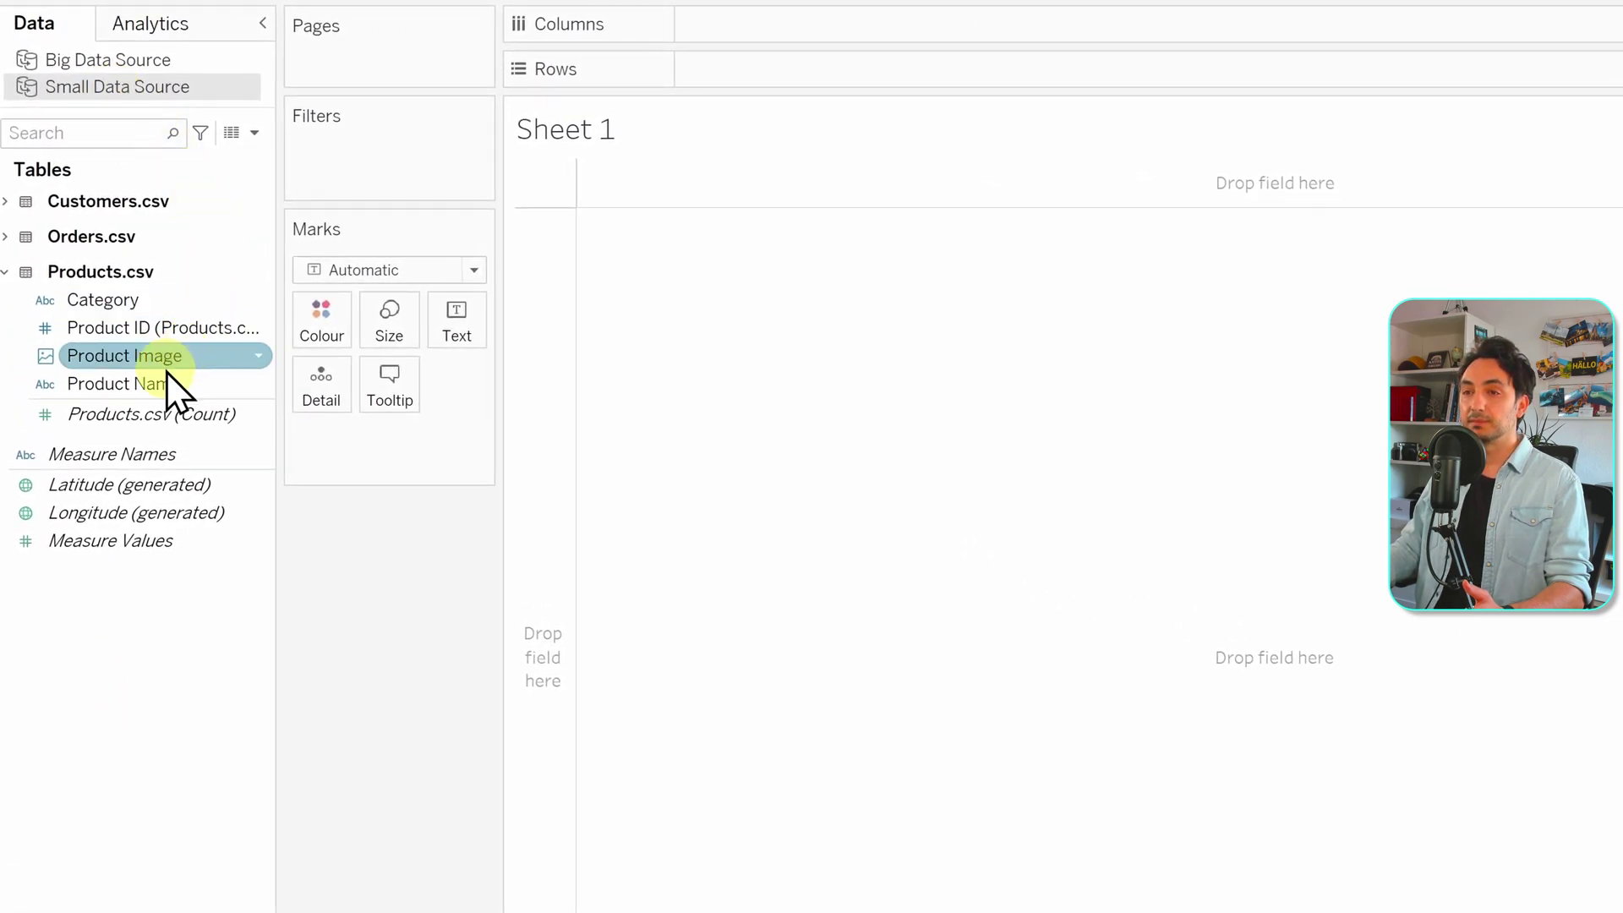
pyautogui.moveTo(161, 367); pyautogui.dragTo(789, 88)
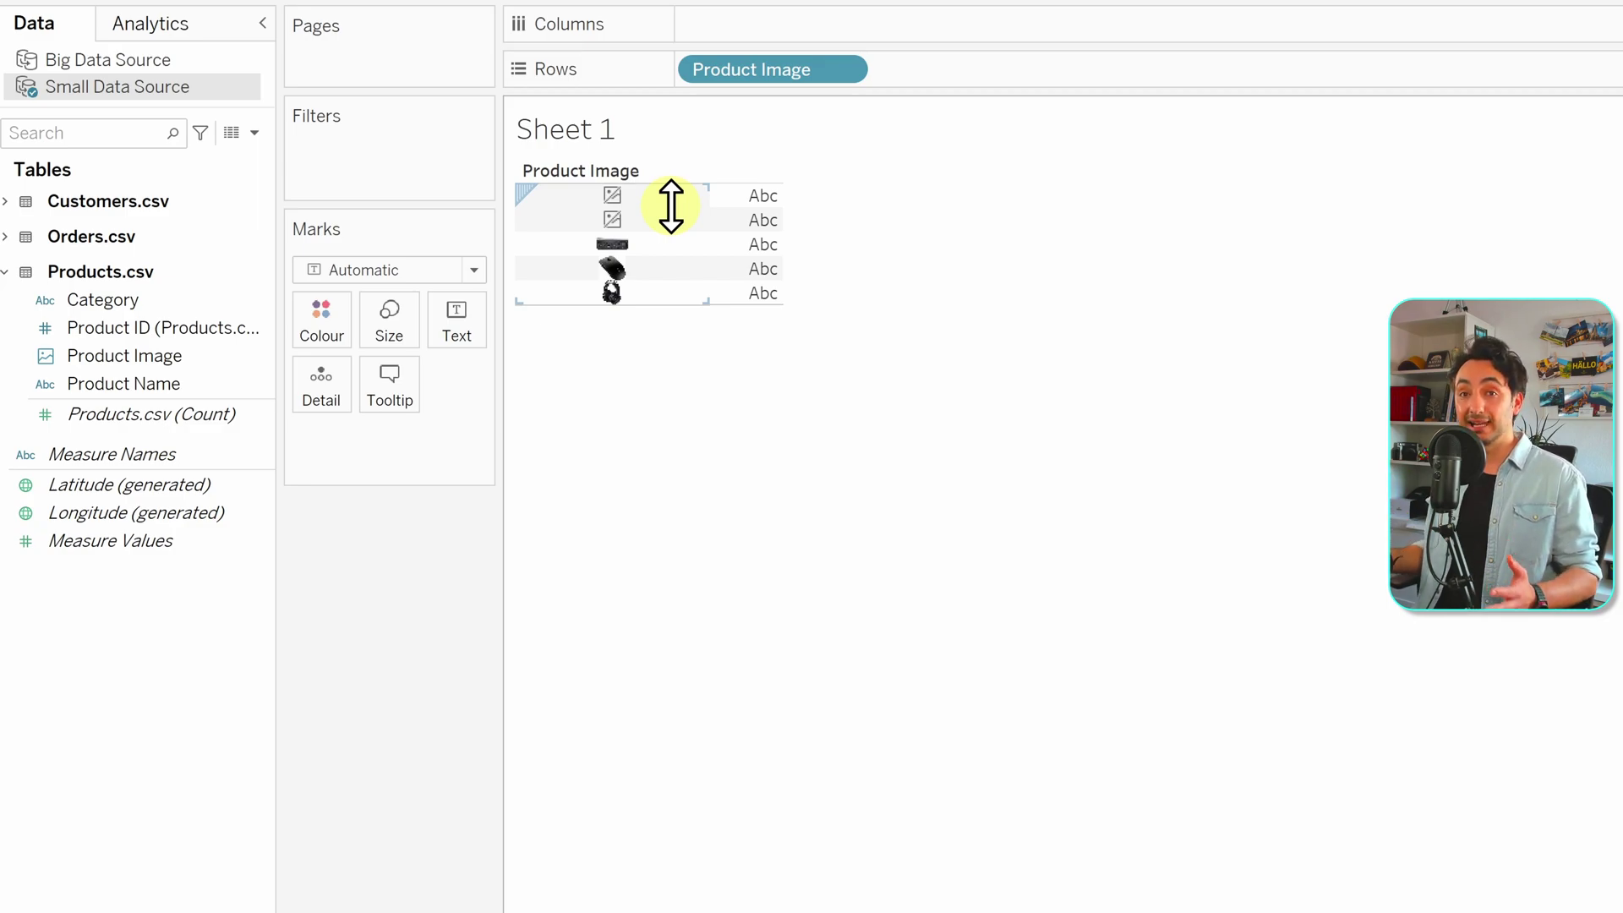
pyautogui.click(6, 237)
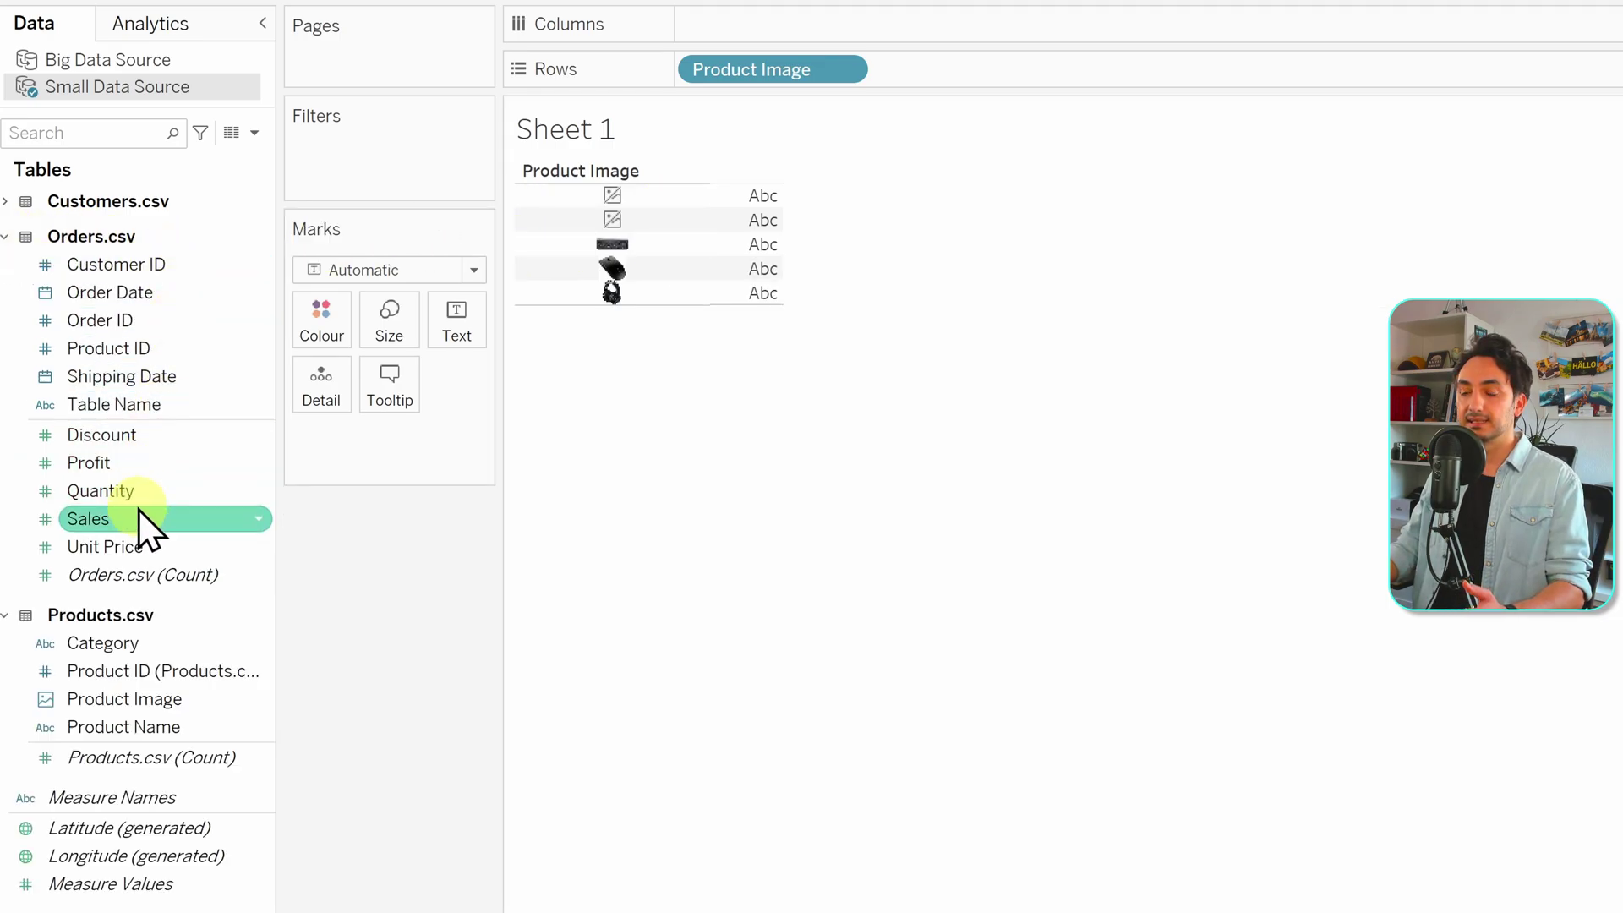
pyautogui.moveTo(125, 515); pyautogui.dragTo(728, 256)
pyautogui.moveTo(643, 247)
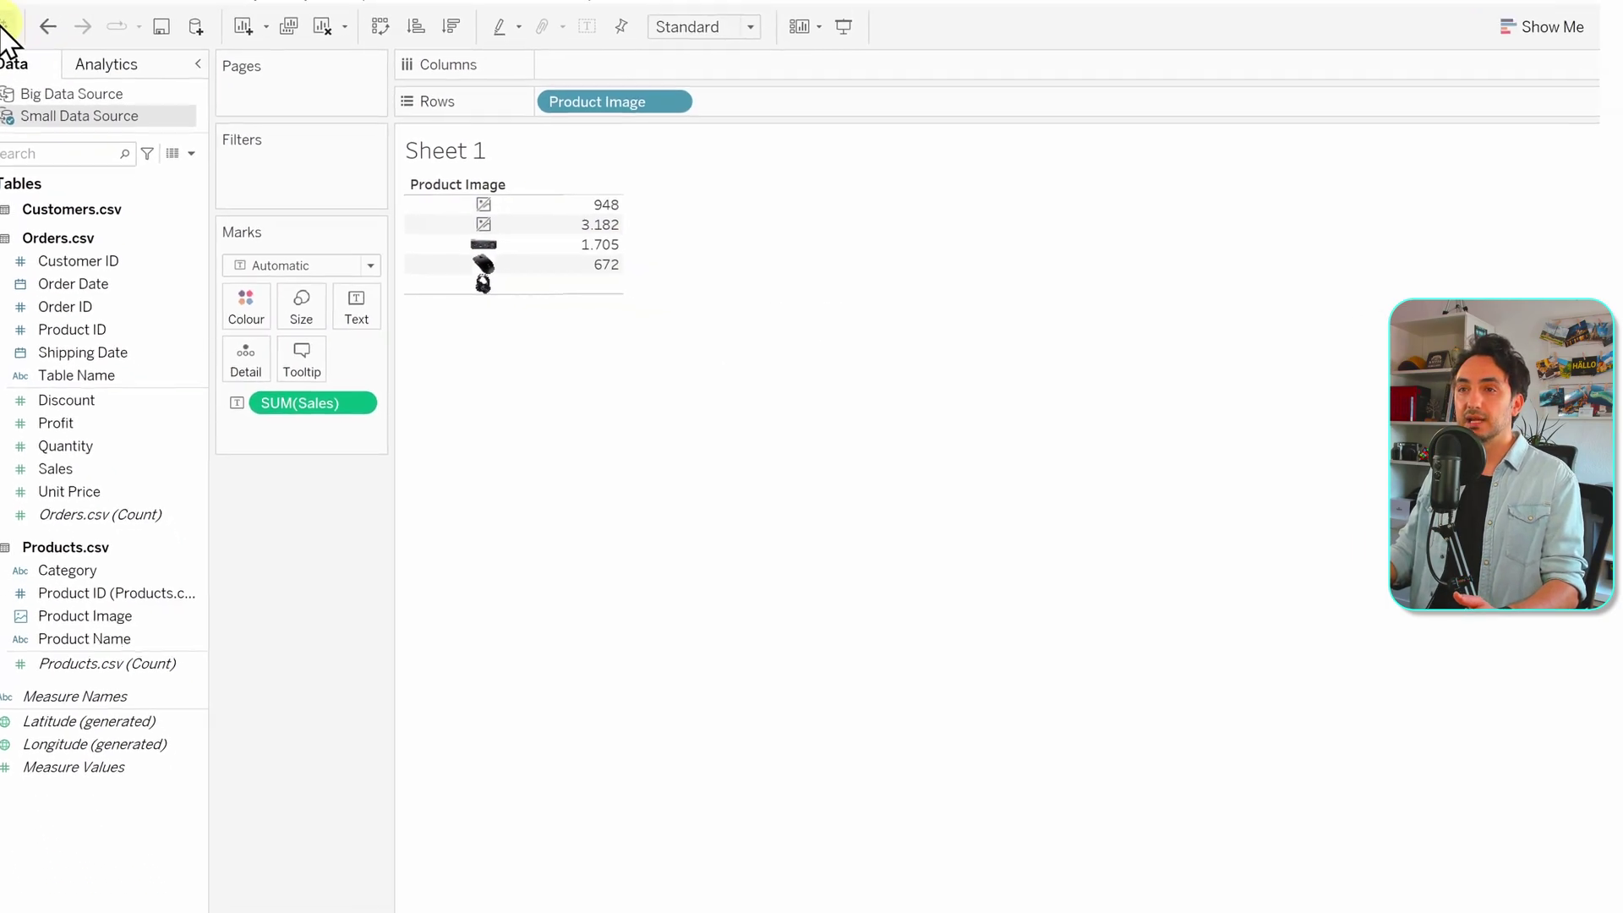
# Save the workbook to Tableau Public under the title 'View with Image'
pyautogui.click(5, 28)
pyautogui.click(120, 159)
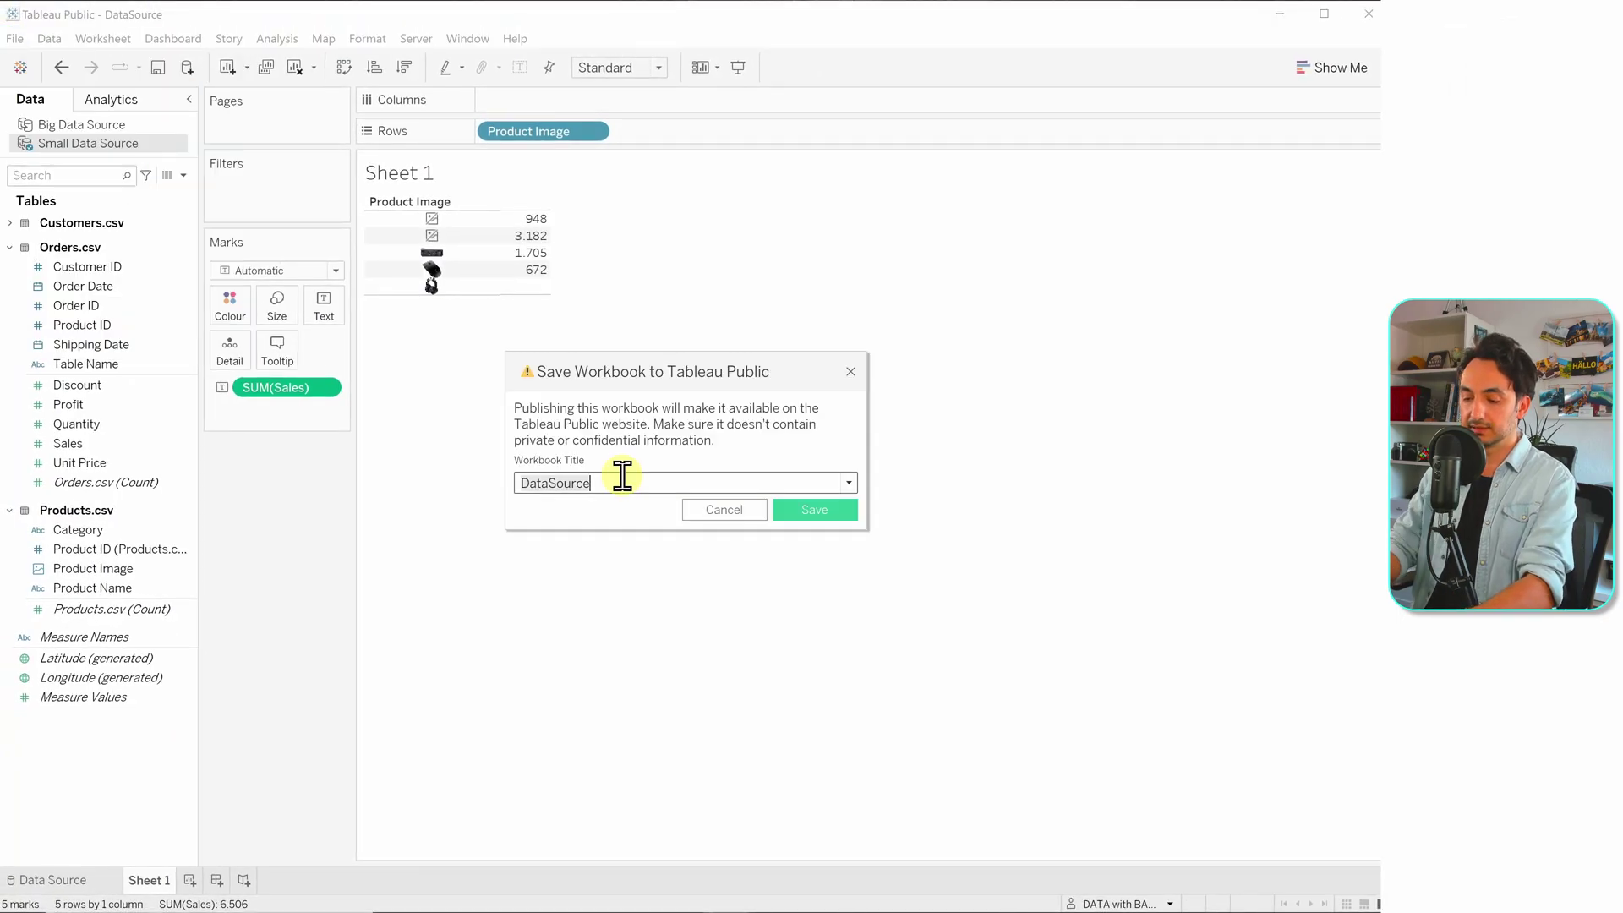
pyautogui.write('View w')
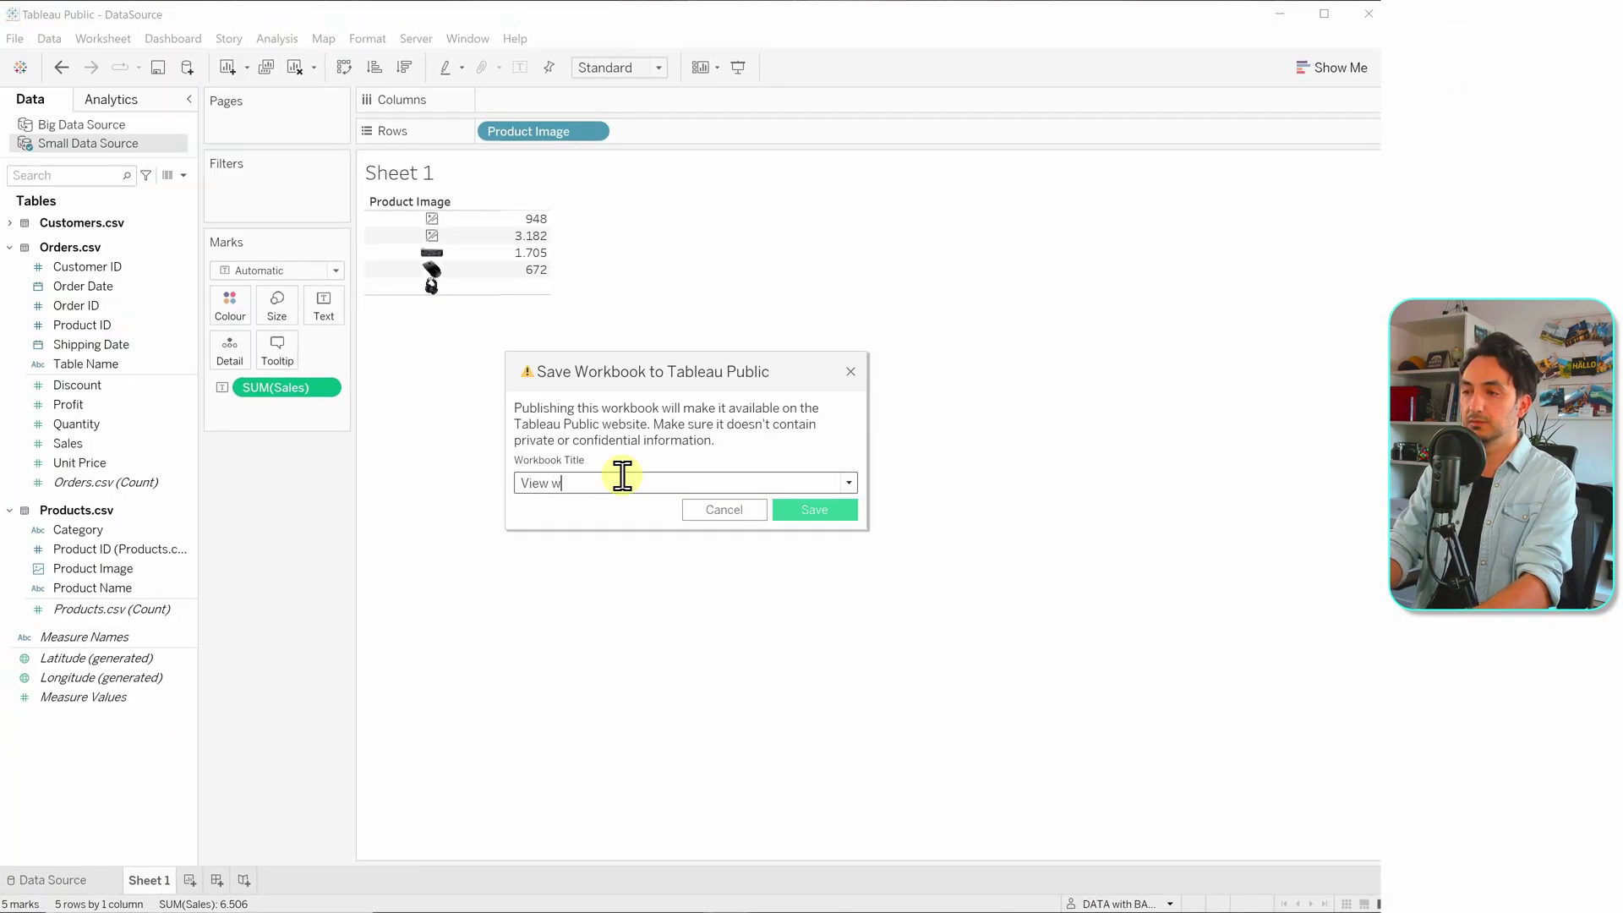
pyautogui.write('ith Image')
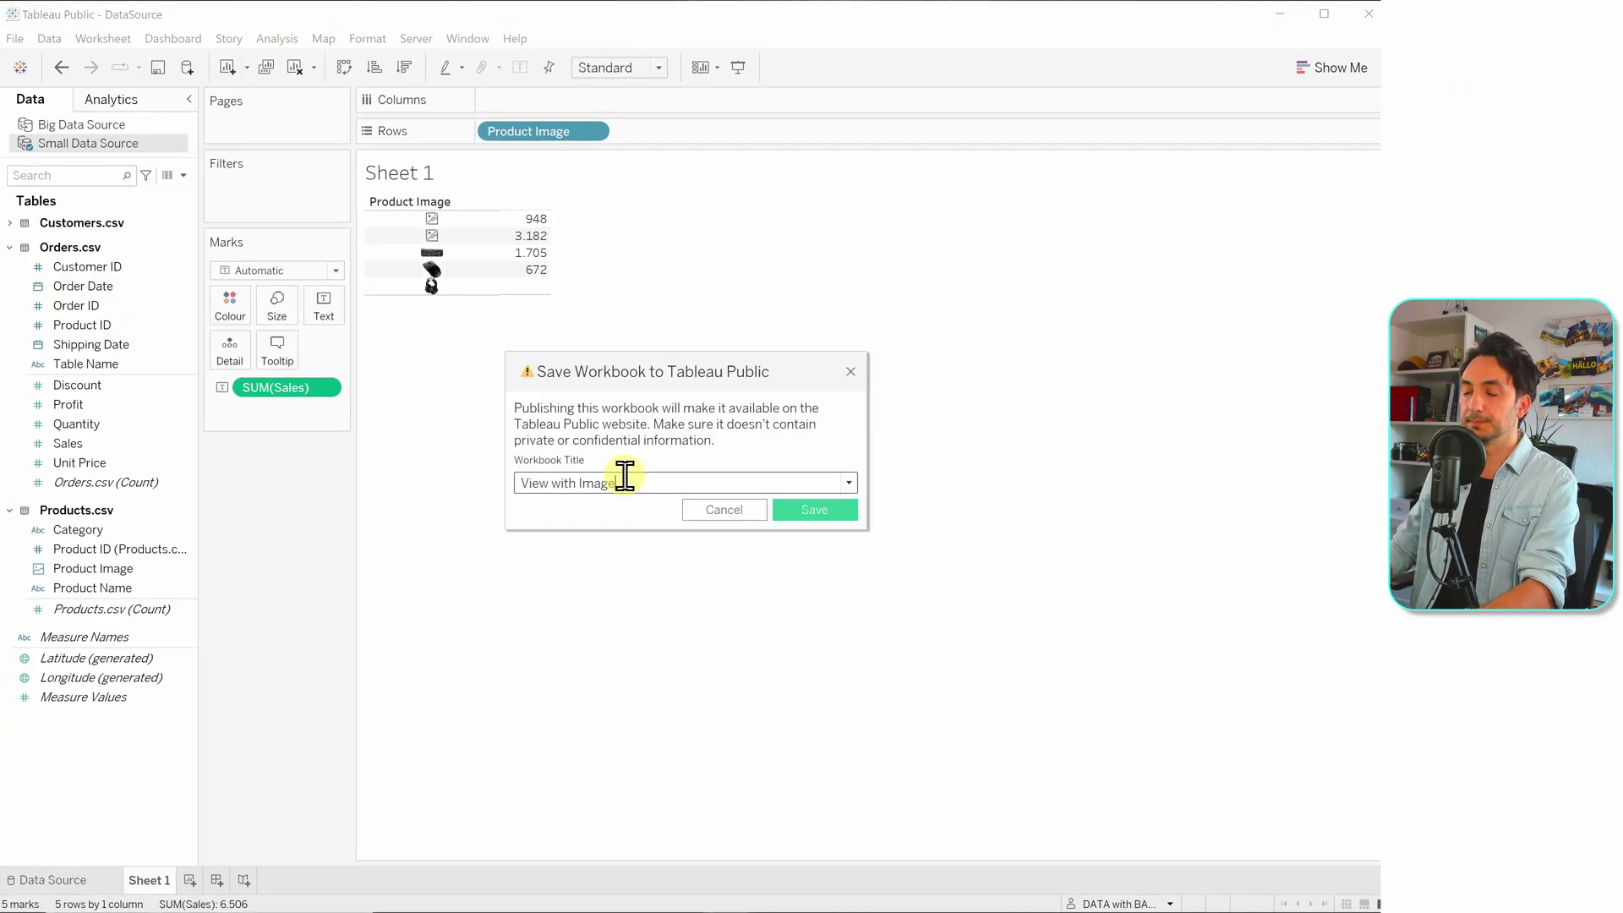
pyautogui.click(798, 509)
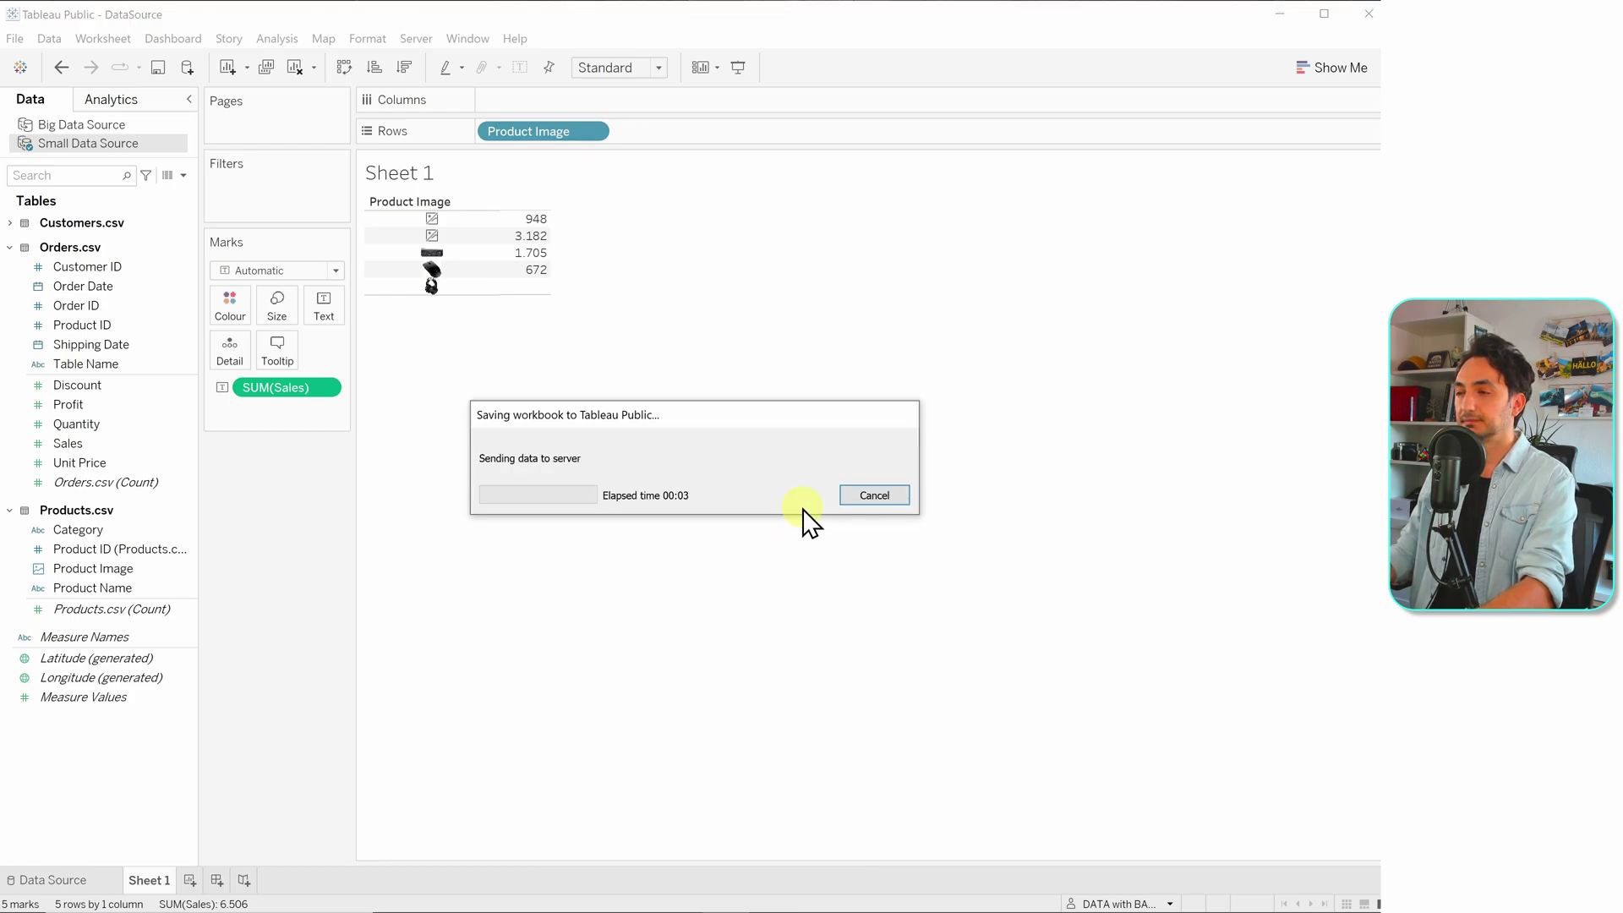